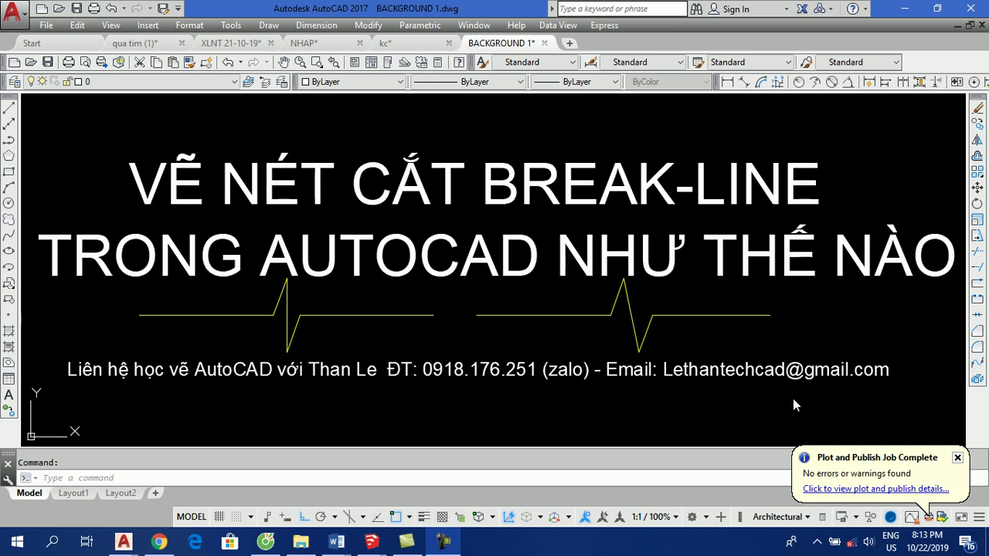
Bring up the NHAP drawing with its stair plan details.
click(316, 44)
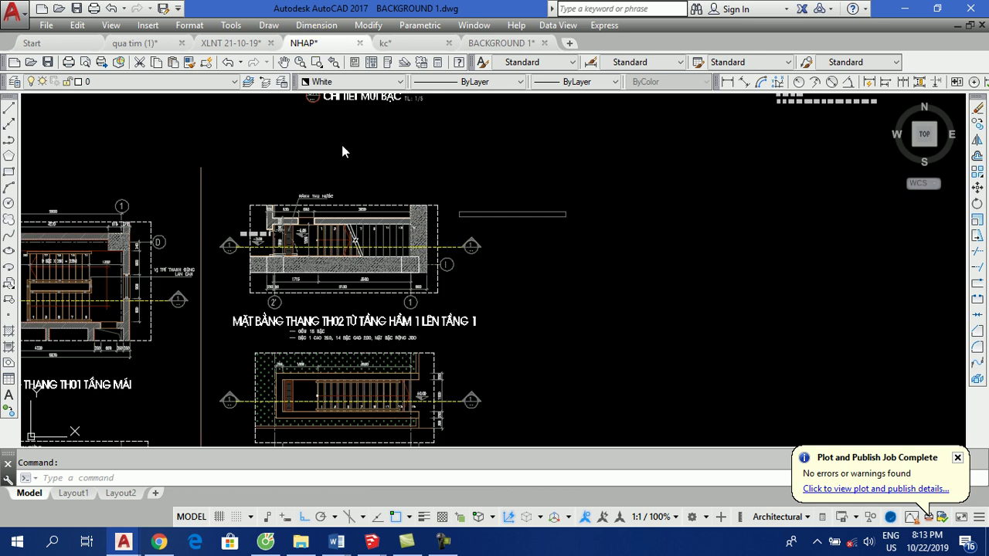
Zoom around the TH02 stair plan's break-line in NHAP, then switch to the kc drawing.
scroll(298, 237, up, 3)
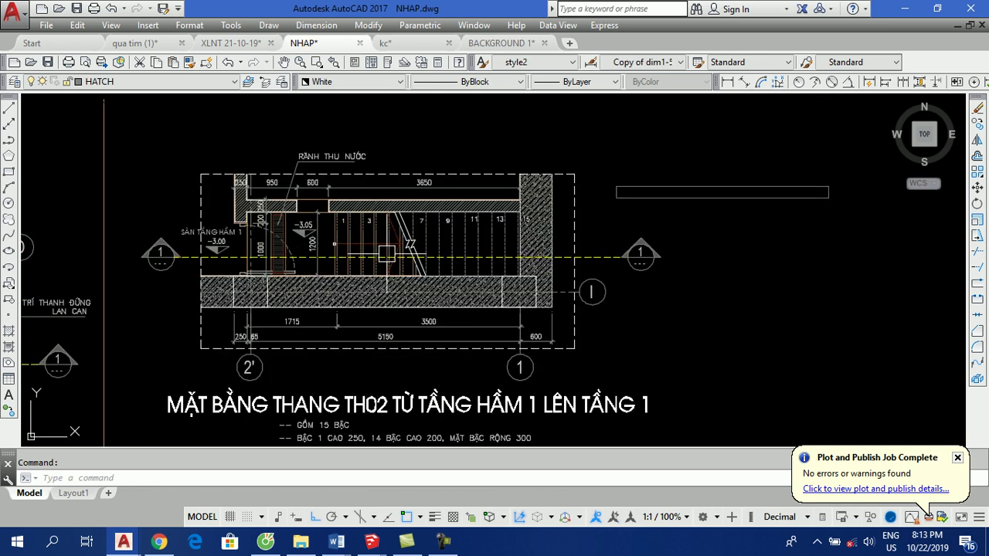
scroll(344, 240, up, 2)
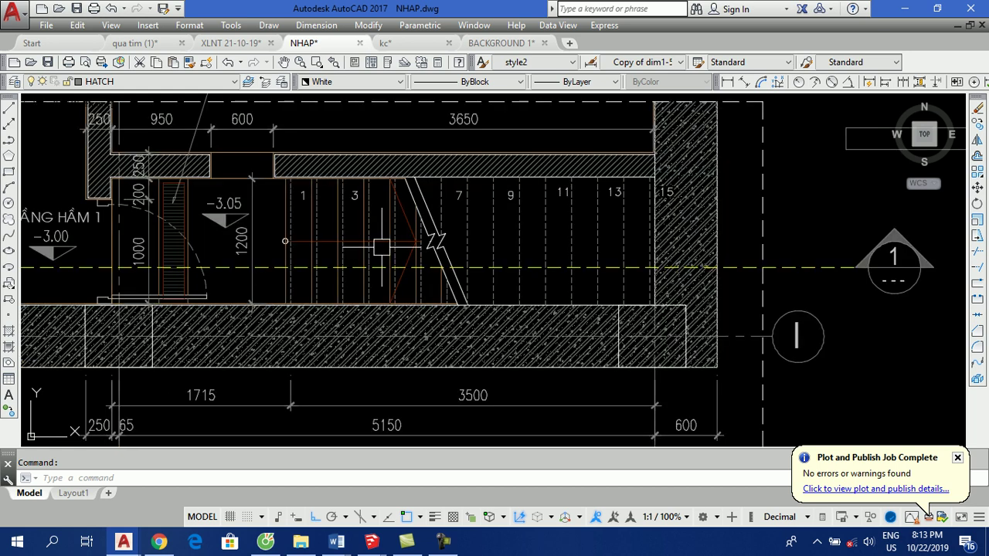
scroll(425, 194, up, 1)
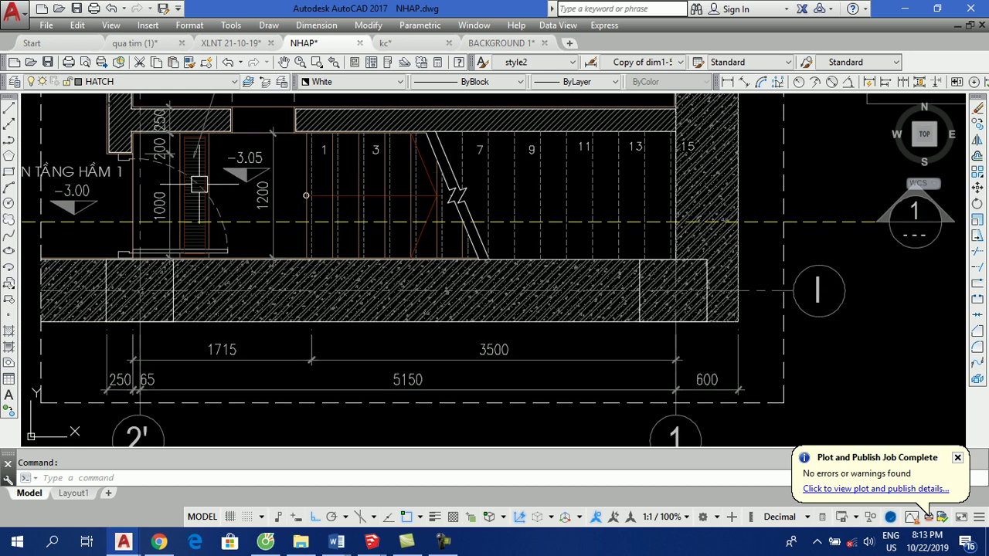
scroll(455, 172, down, 1)
scroll(448, 175, down, 1)
scroll(444, 177, down, 1)
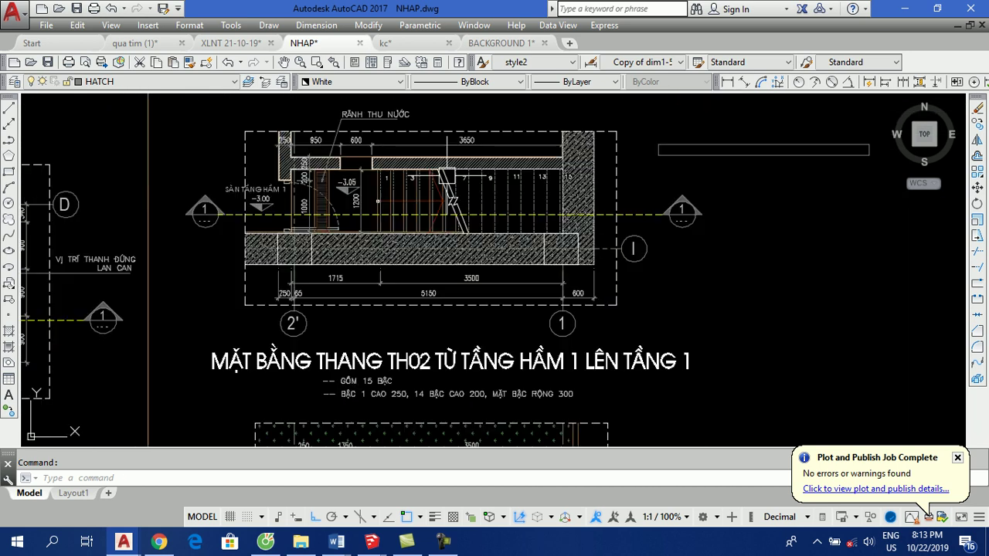
scroll(430, 163, up, 2)
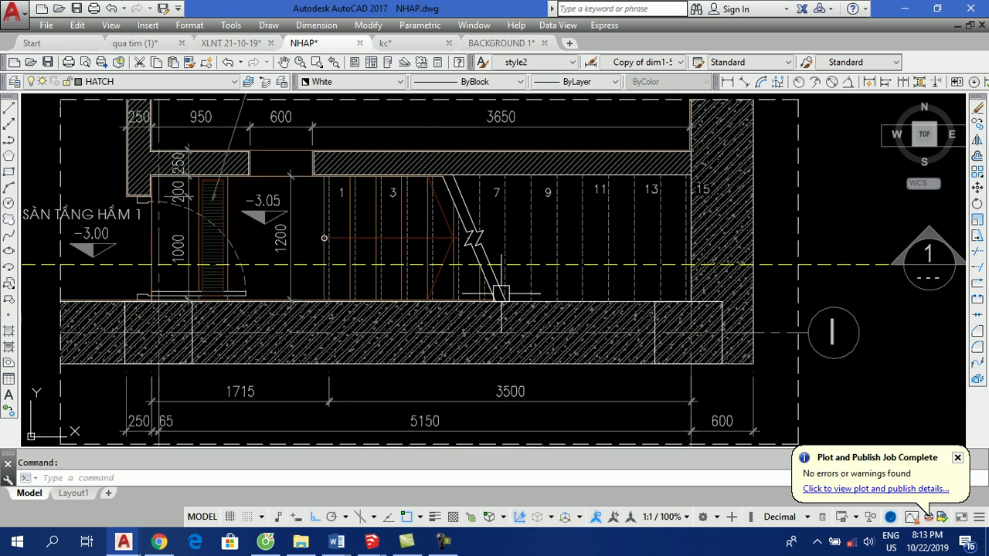
scroll(472, 255, up, 2)
scroll(429, 178, down, 2)
scroll(428, 178, up, 2)
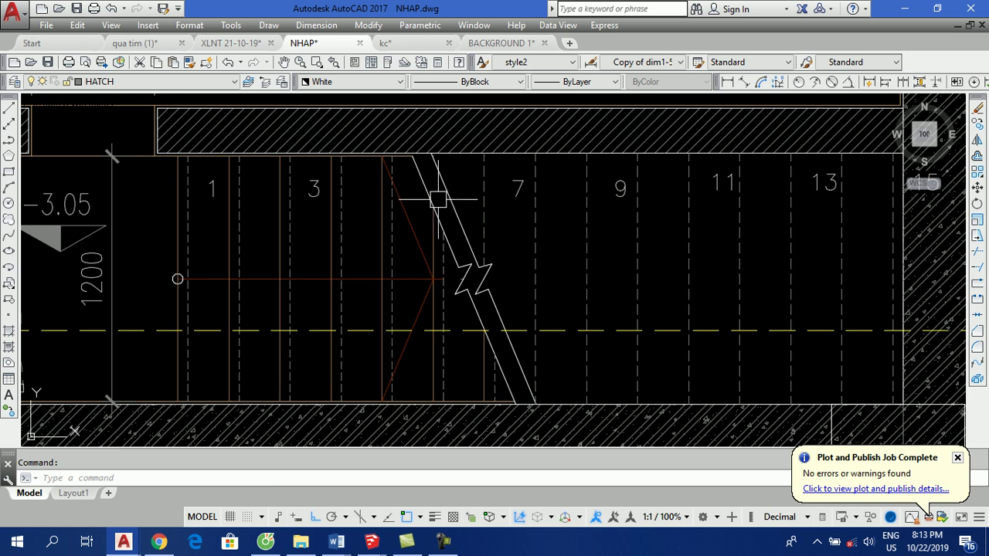
click(387, 42)
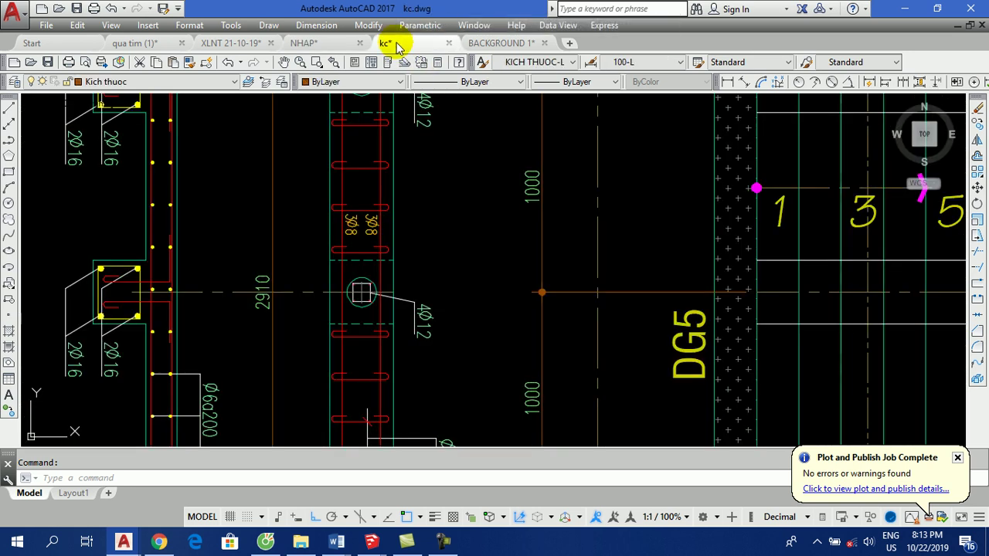
scroll(430, 194, down, 2)
scroll(458, 224, down, 1)
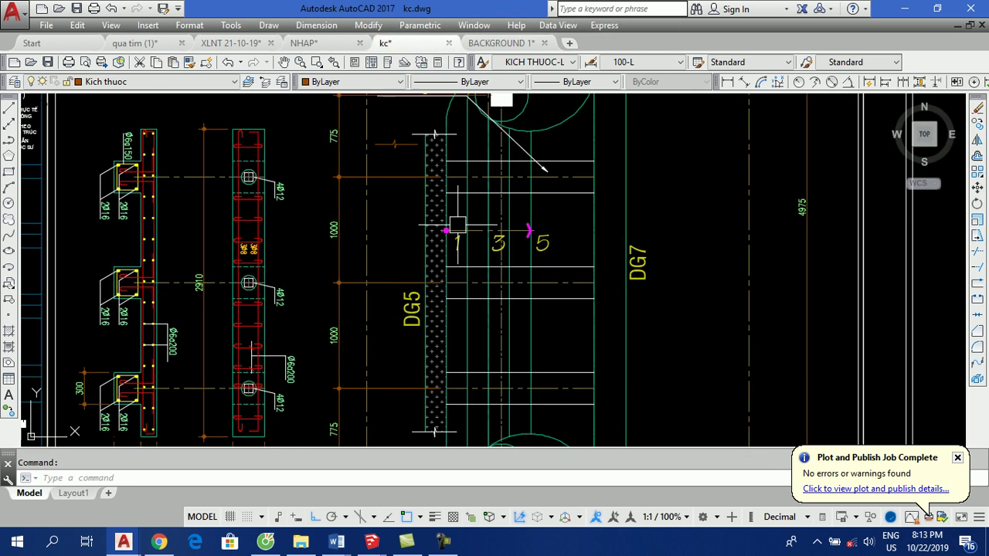
scroll(461, 212, down, 3)
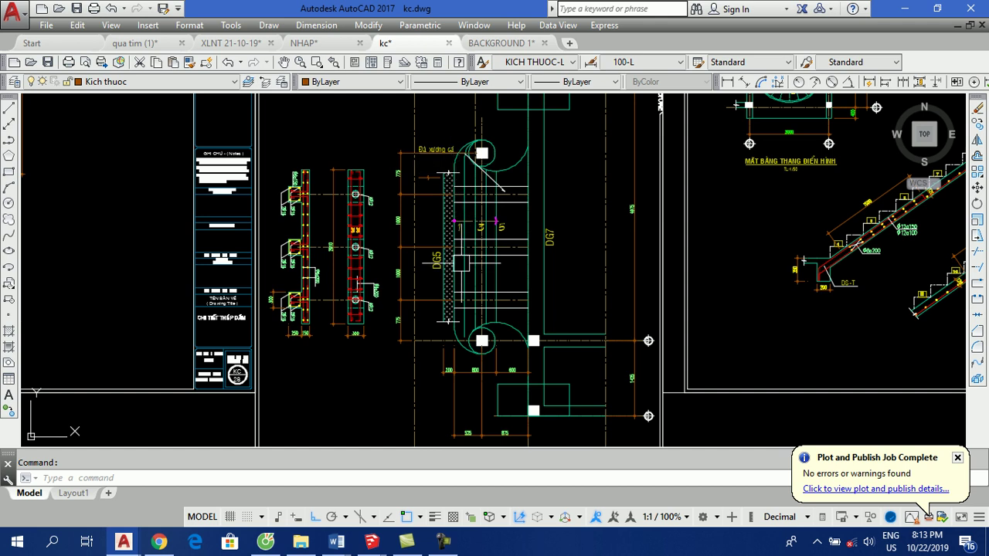
scroll(448, 328, up, 3)
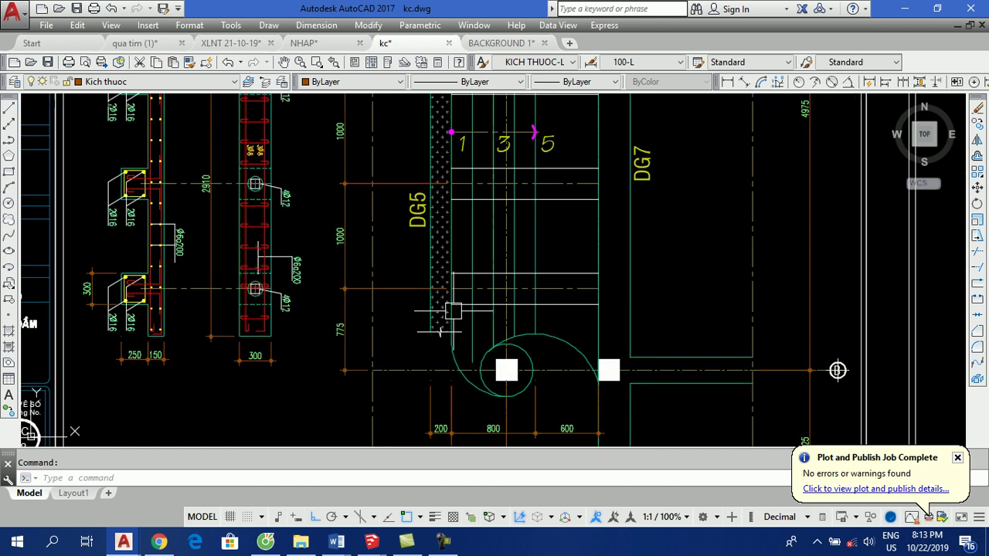
scroll(435, 340, up, 5)
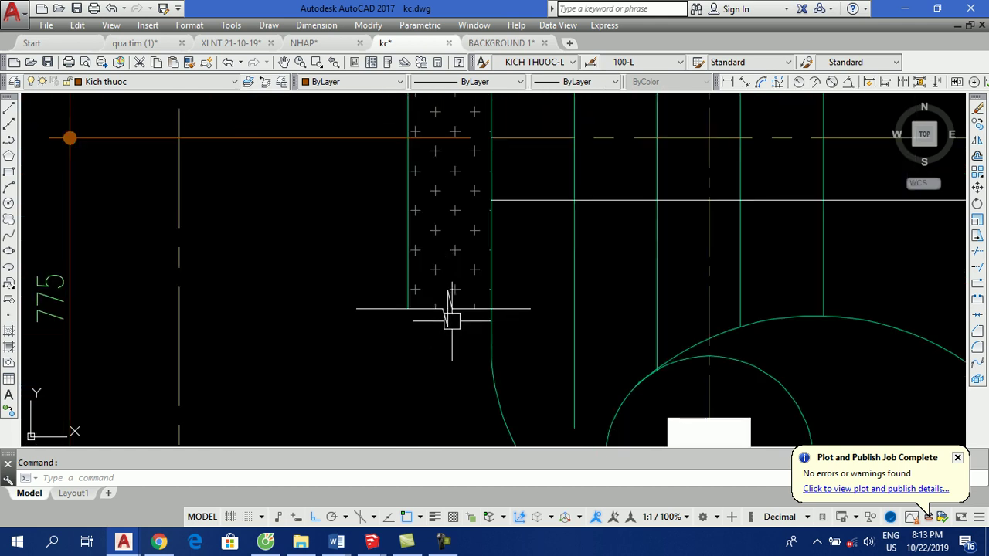
scroll(452, 319, down, 2)
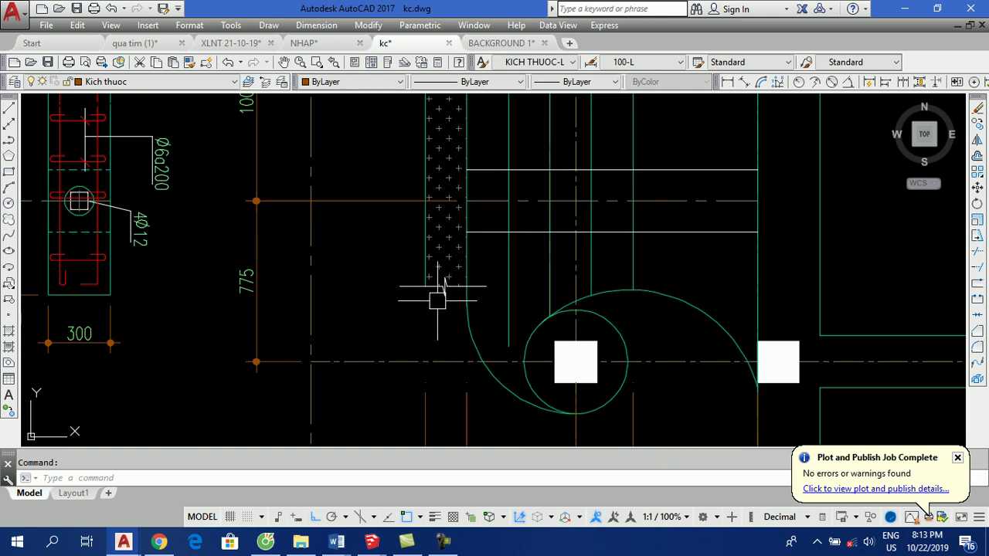
scroll(437, 301, up, 3)
scroll(451, 364, down, 3)
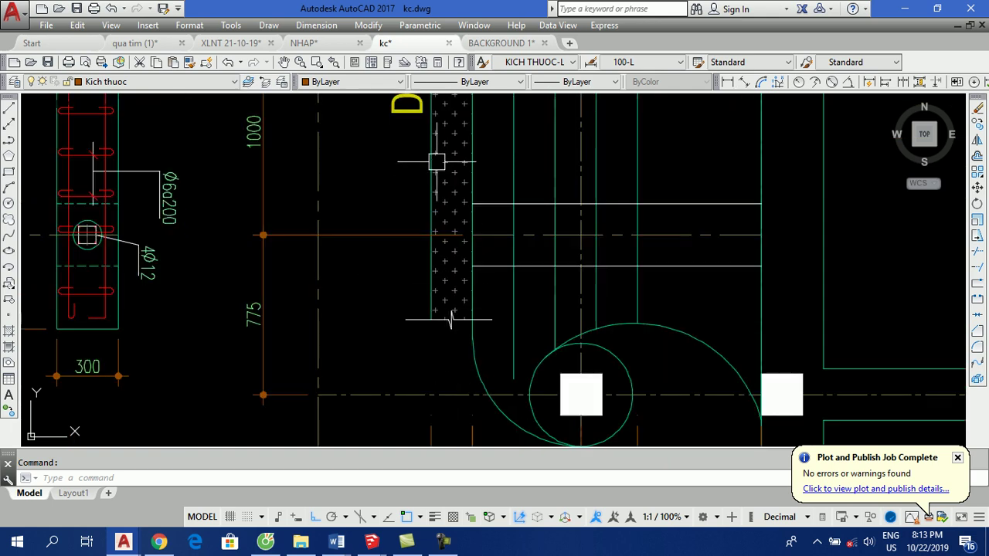
scroll(464, 289, down, 2)
middle_drag(548, 140, 548, 221)
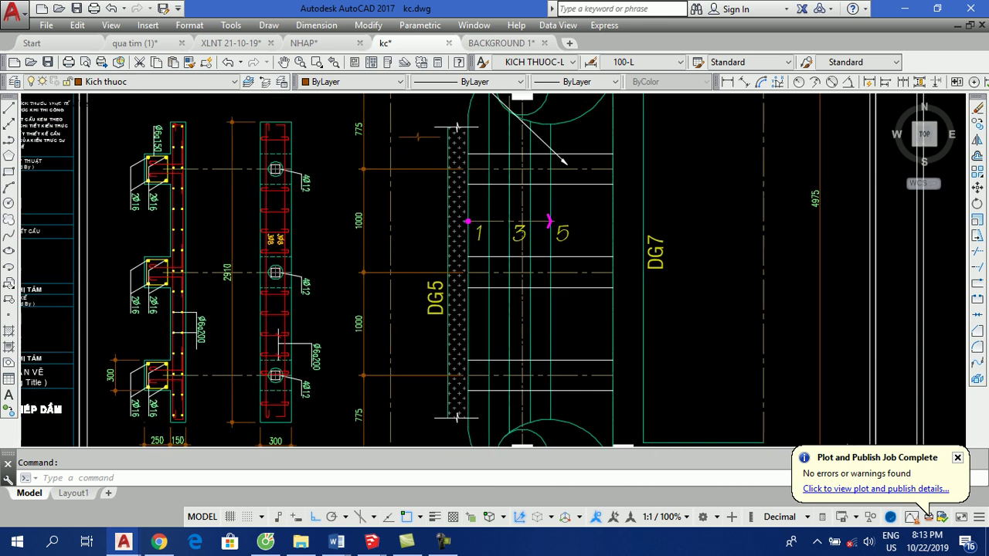
mouse_move(351, 264)
middle_down()
mouse_move(406, 240)
mouse_move(495, 230)
middle_up()
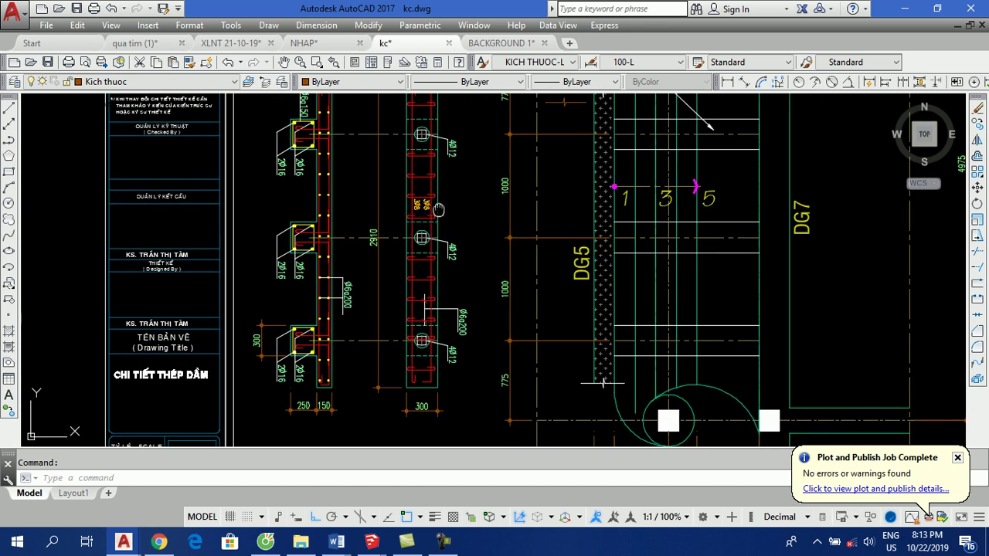
middle_drag(438, 209, 435, 221)
scroll(417, 227, up, 3)
middle_drag(377, 135, 360, 218)
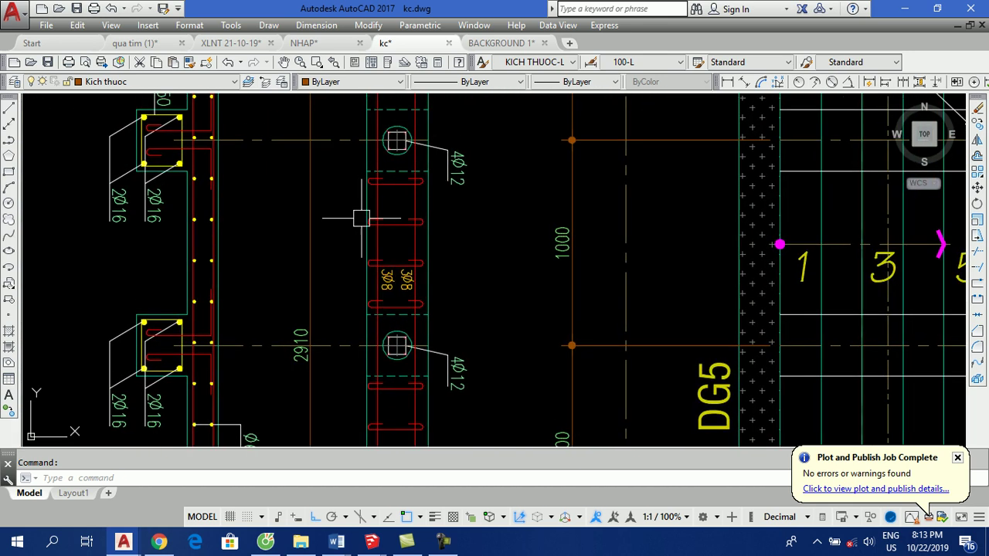
middle_drag(396, 154, 385, 274)
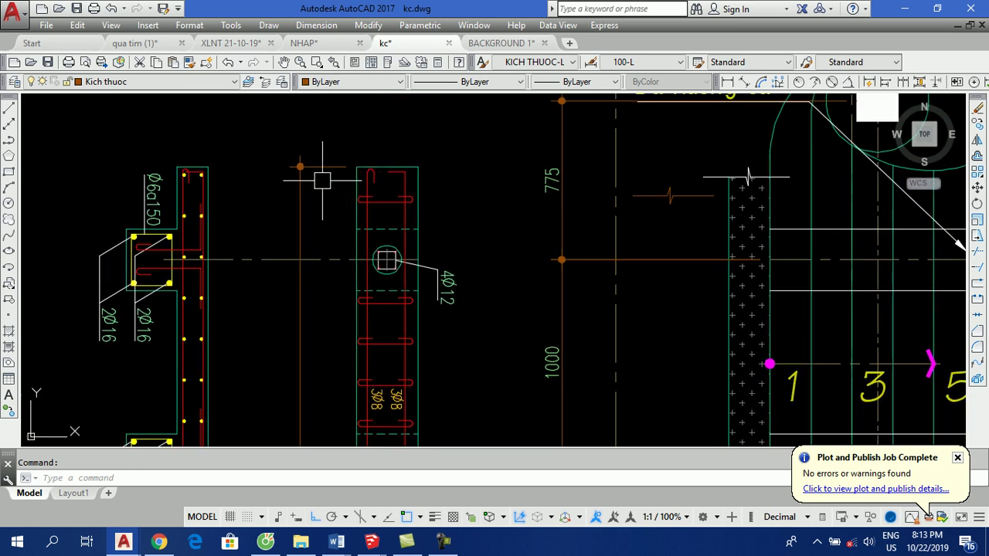
middle_drag(312, 325, 360, 235)
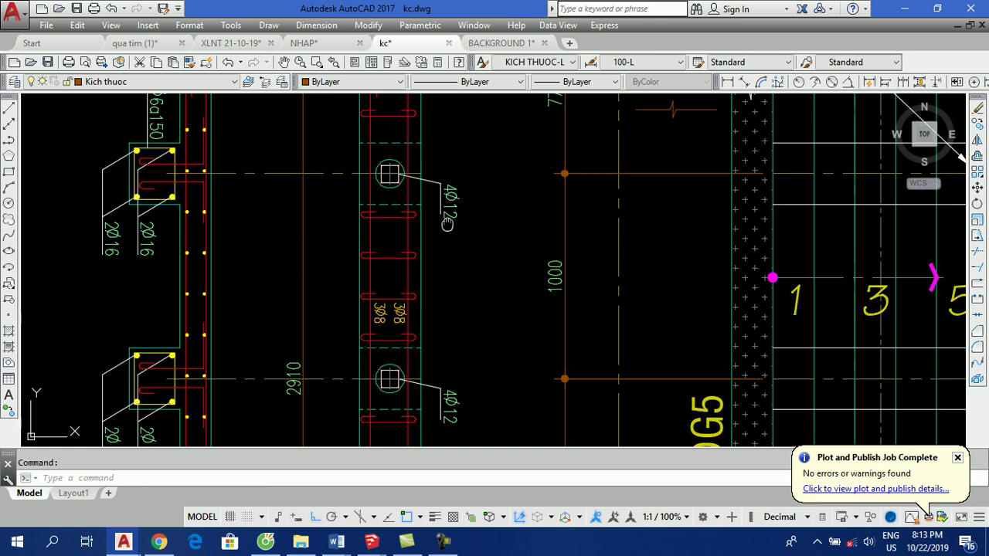
scroll(446, 224, down, 2)
scroll(446, 224, down, 3)
scroll(207, 280, down, 2)
scroll(207, 280, down, 2)
mouse_move(551, 205)
middle_down()
mouse_move(322, 320)
mouse_move(216, 231)
middle_up()
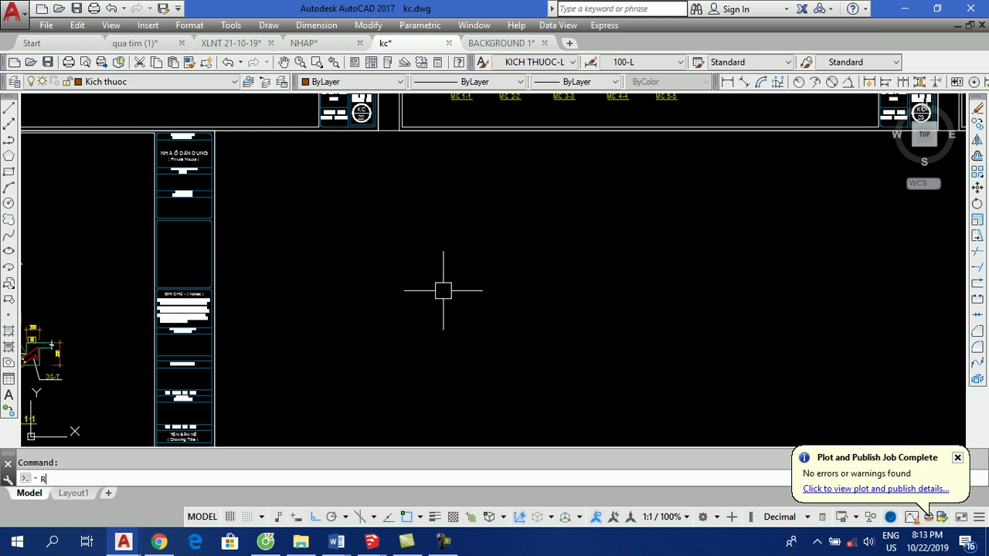
Draw the wide base rectangle in kc with the rectangle command.
text(EC)
key(Return)
click(371, 345)
scroll(441, 327, up, 3)
middle_drag(441, 327, 425, 306)
click(432, 273)
Draw a tall column rectangle rising from the base's top-left corner.
key(Return)
middle_drag(320, 255, 289, 304)
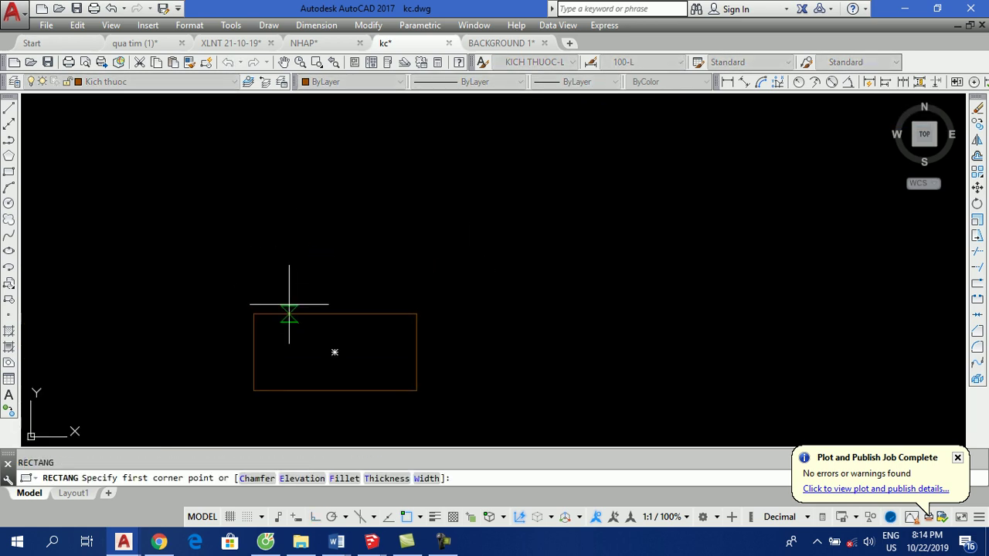
click(285, 313)
middle_drag(363, 210, 366, 241)
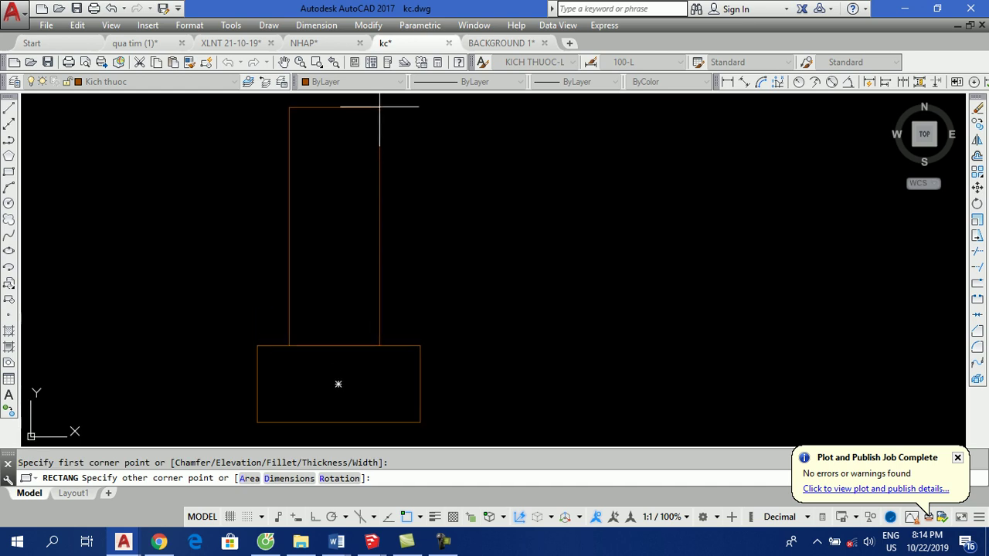
click(379, 107)
middle_drag(322, 166, 295, 209)
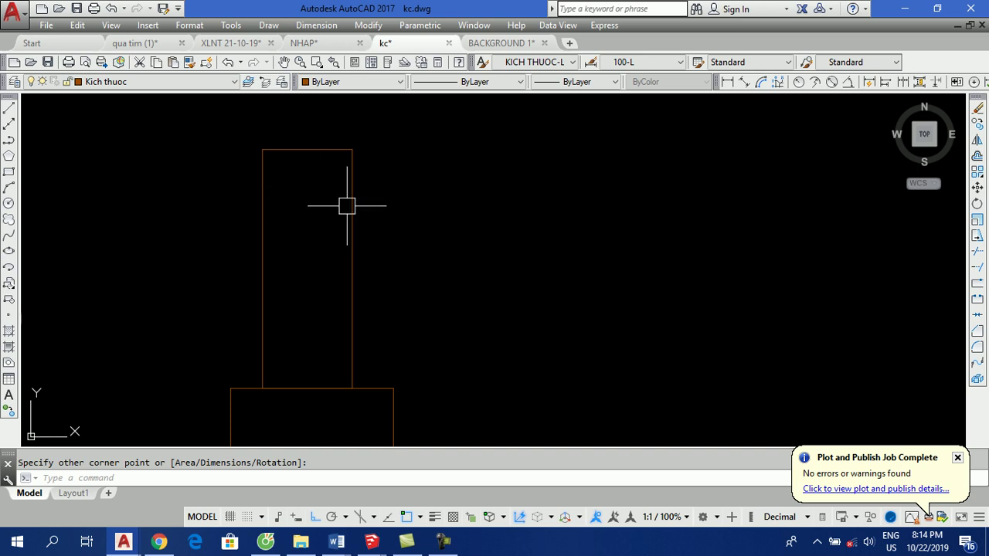
mouse_move(363, 230)
middle_down()
mouse_move(388, 180)
mouse_move(433, 201)
middle_up()
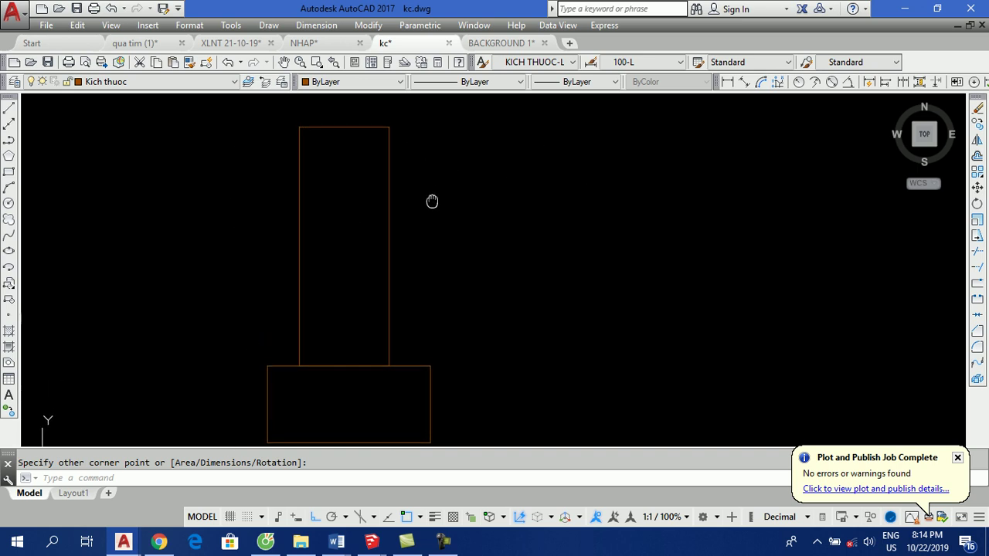
Make White the current colour, then switch to the BACKGROUND 1 drawing.
click(324, 82)
click(321, 188)
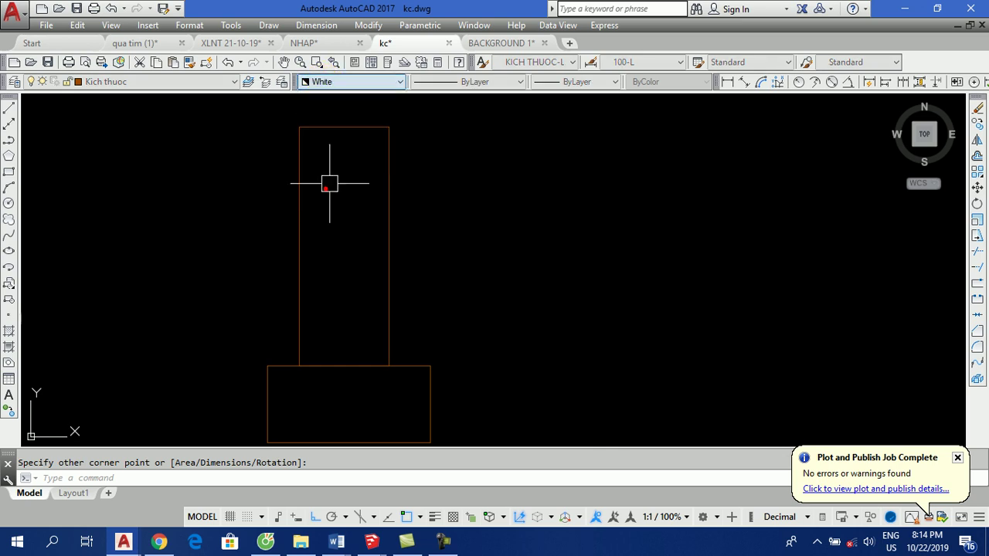
middle_drag(418, 234, 372, 259)
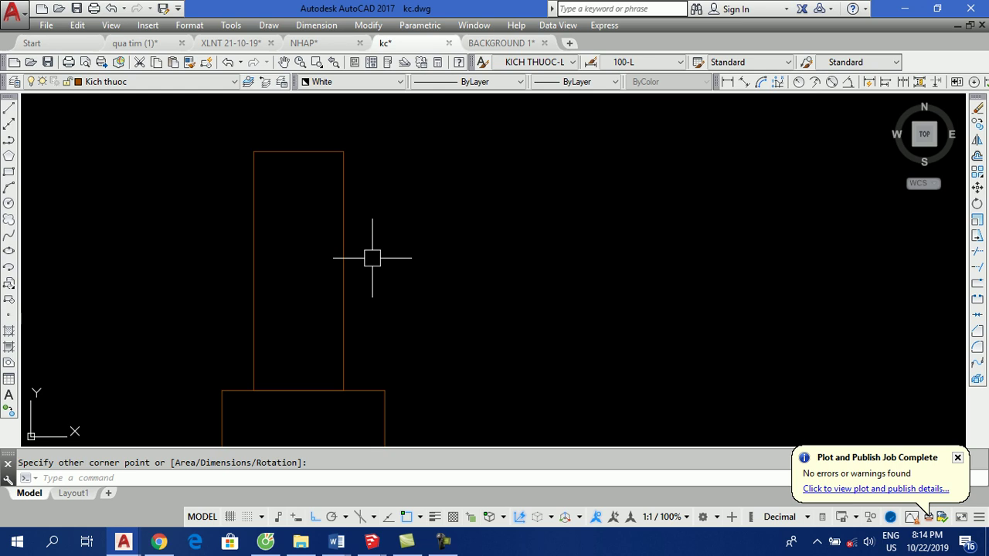
middle_drag(326, 231, 327, 237)
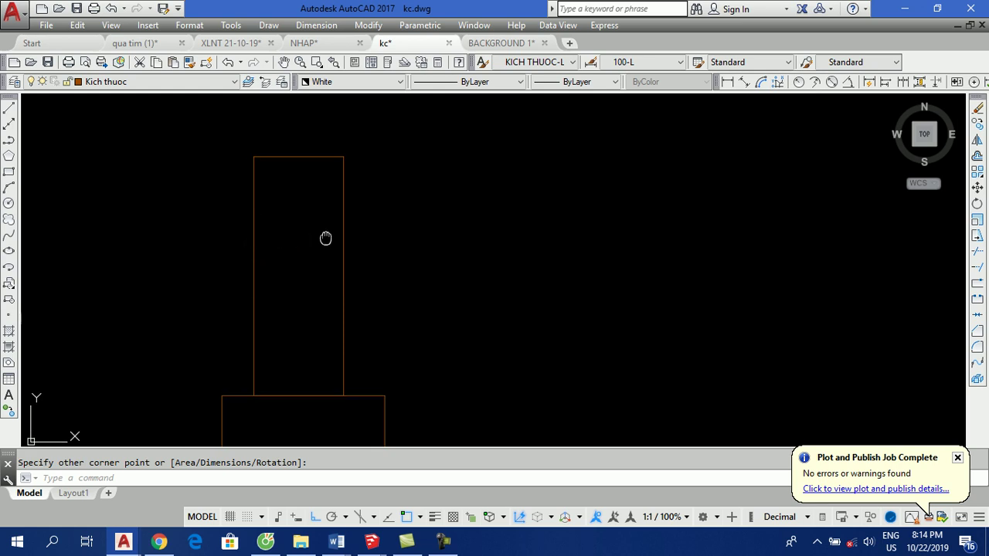
click(498, 43)
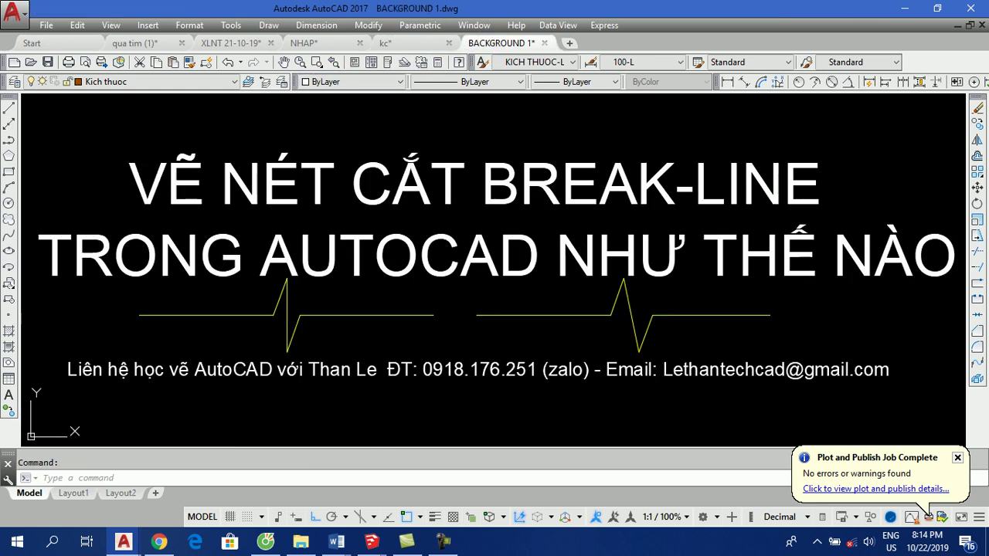
Select the left and right break-lines on the BACKGROUND 1 title to inspect them, then cancel.
click(341, 315)
click(568, 317)
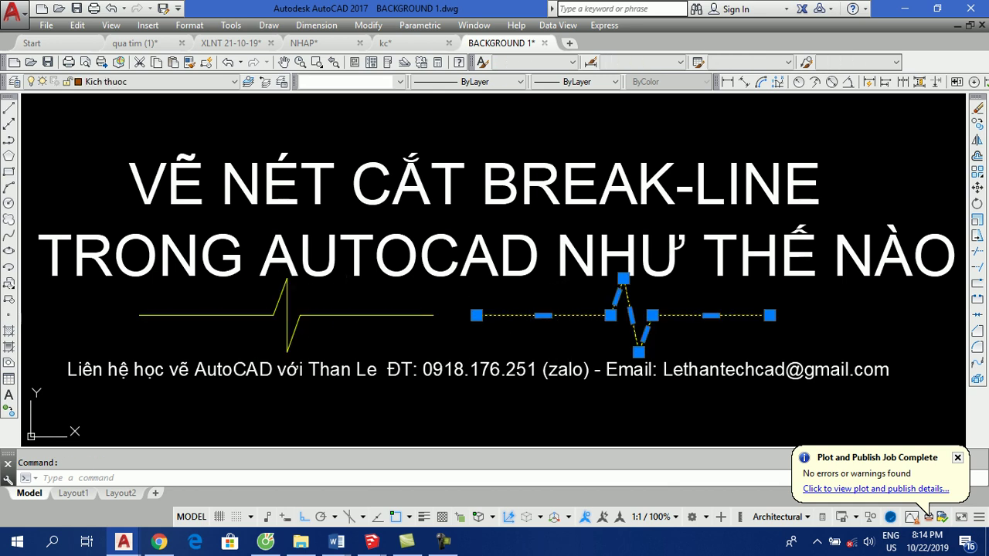
click(349, 315)
key(Escape)
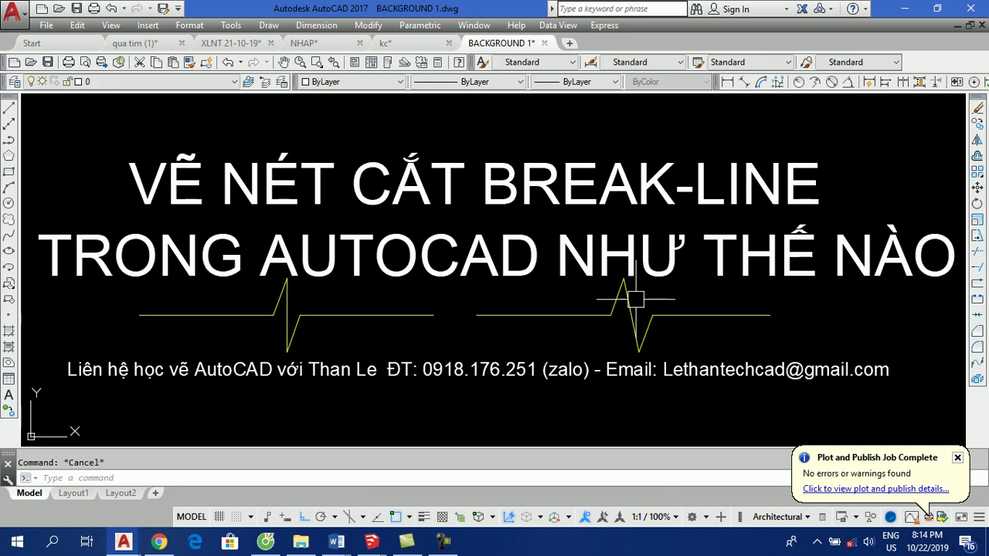
scroll(631, 323, up, 3)
scroll(621, 315, down, 3)
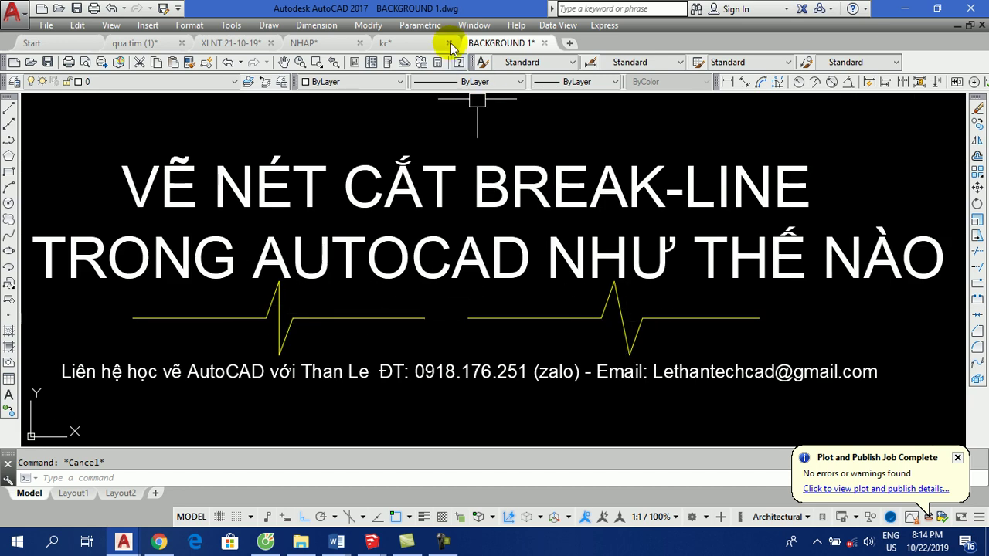
Return through NHAP to the kc drawing and zoom in on the column.
click(312, 43)
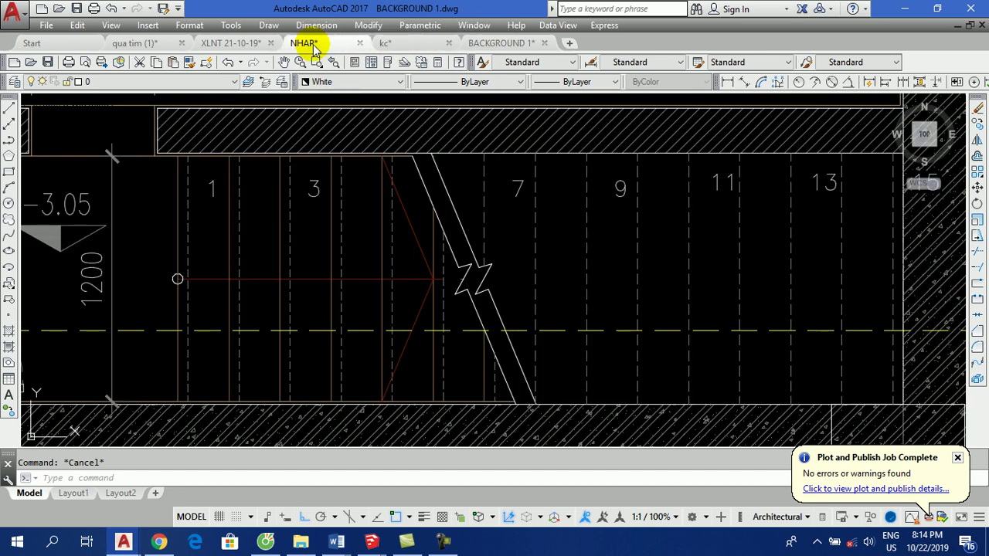
click(380, 43)
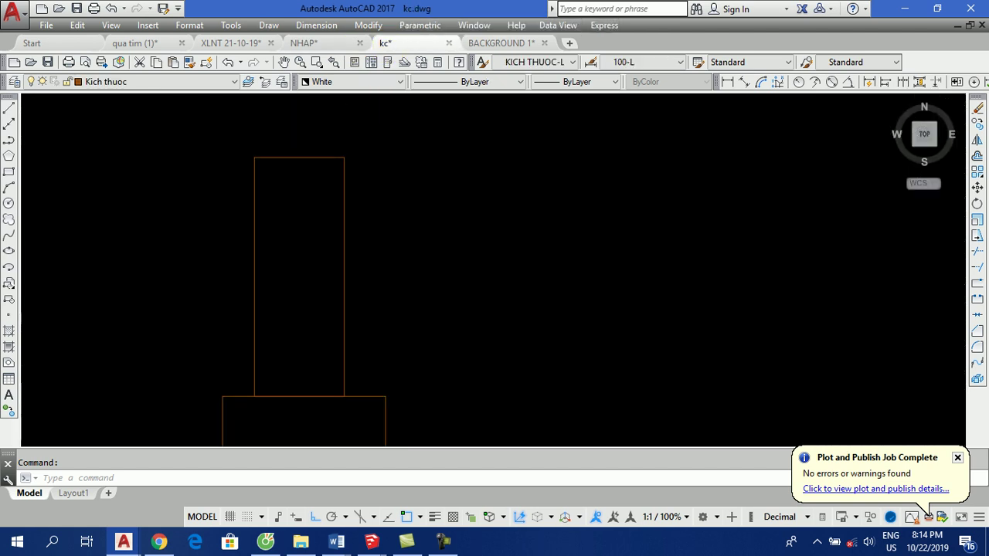
scroll(303, 233, up, 3)
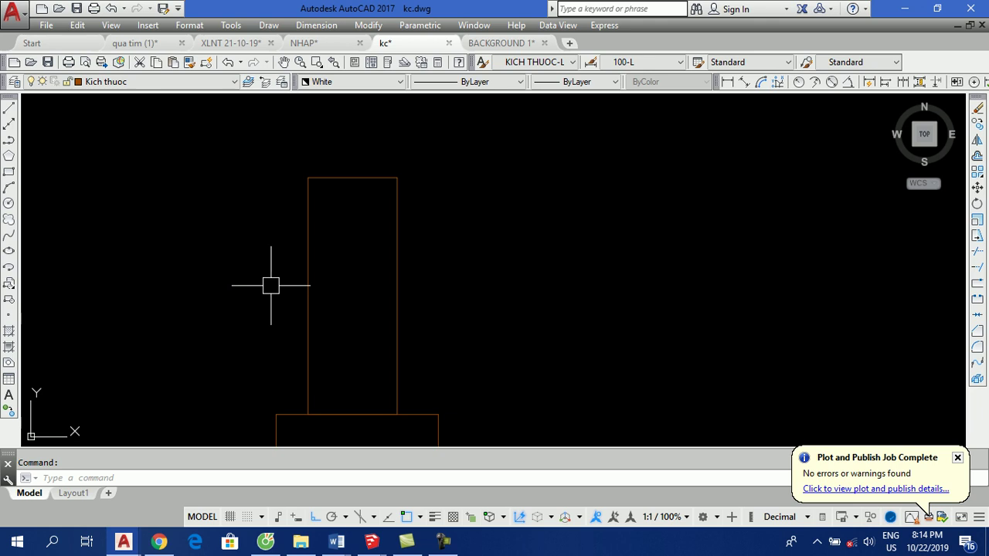
text(PL)
Draw a horizontal line across the kc column from left to right.
key(Return)
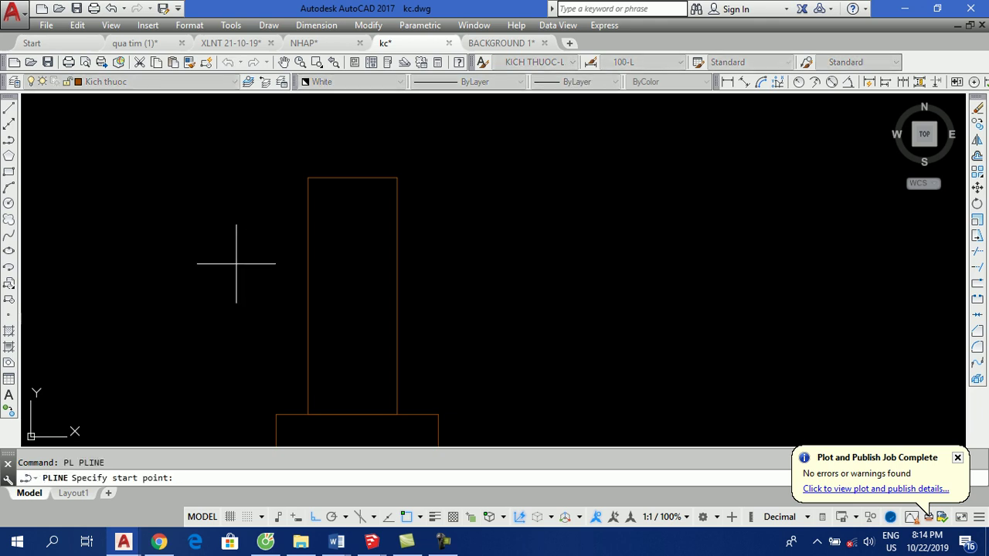
click(163, 271)
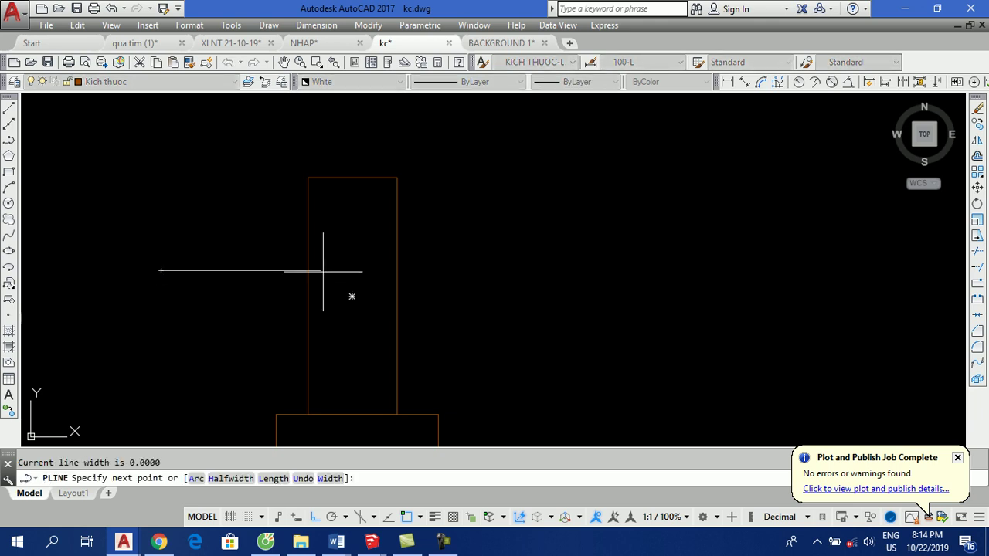
key(Escape)
text(L)
key(Return)
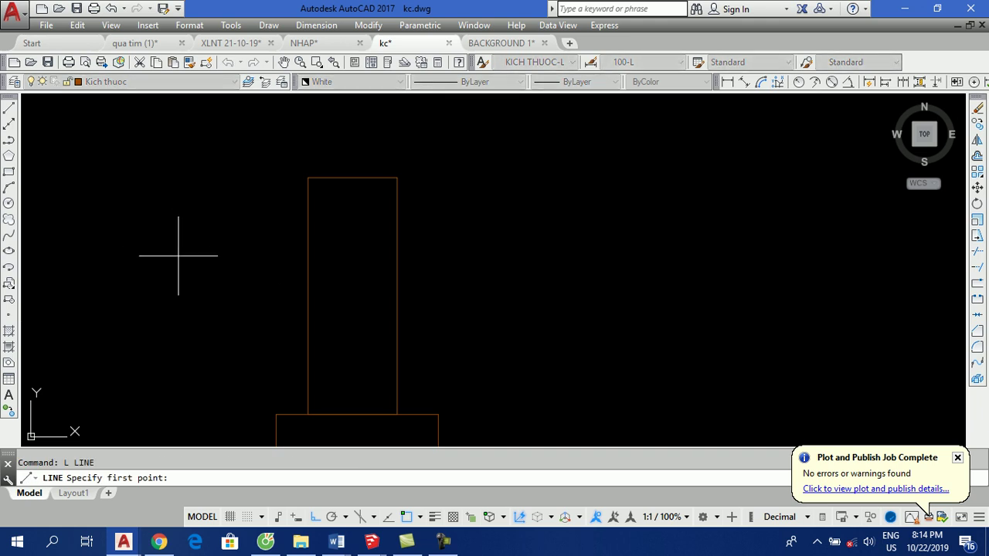
click(179, 256)
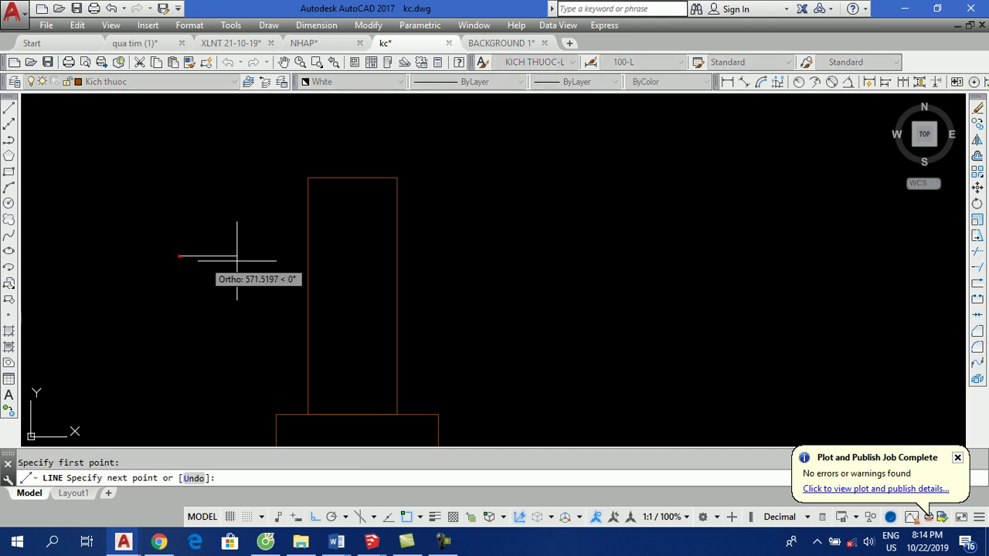
click(569, 258)
key(Return)
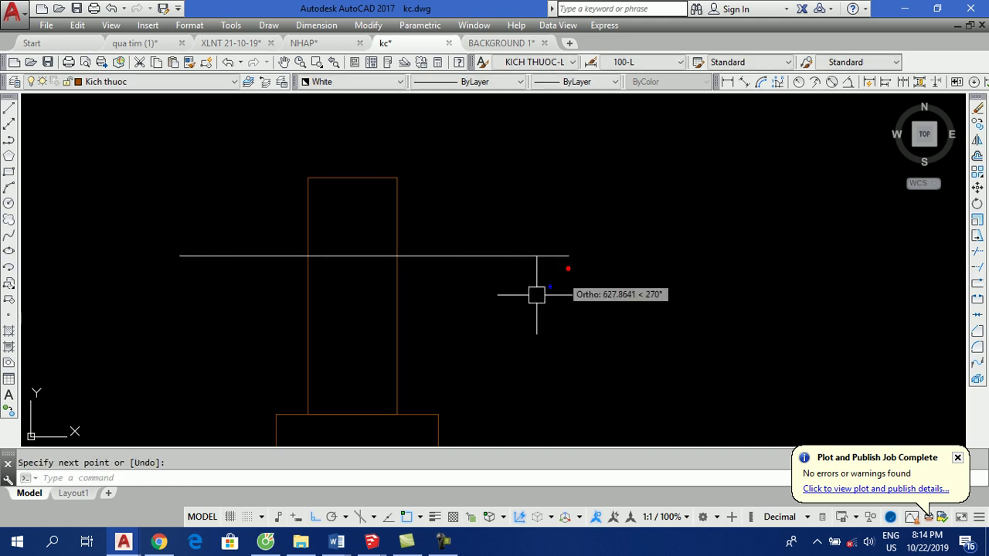
Grip-stretch the line's ends so it overhangs both column sides slightly.
click(541, 256)
click(569, 255)
click(506, 255)
click(179, 256)
click(254, 255)
click(504, 256)
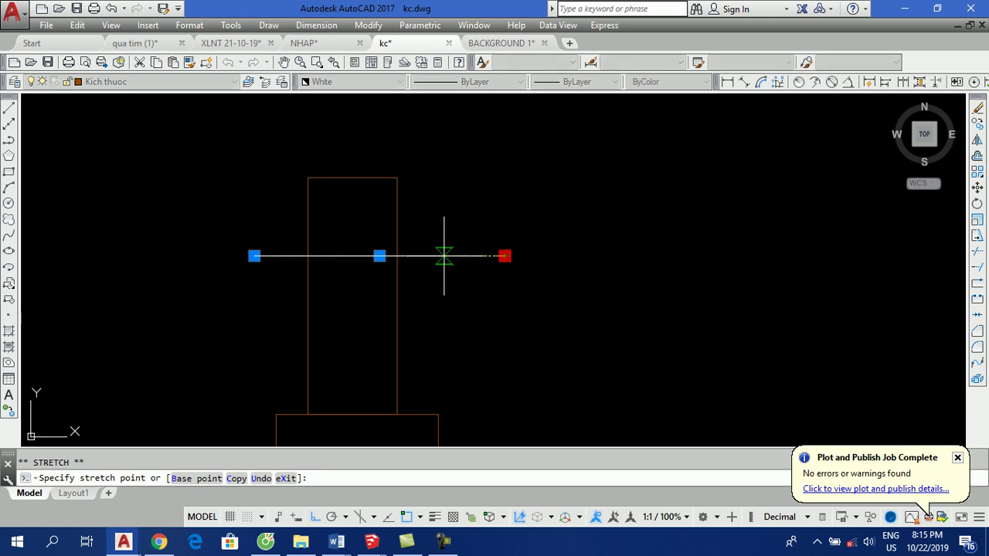
click(441, 255)
key(Escape)
Begin a rectangle with its first corner inside the column.
scroll(335, 256, up, 3)
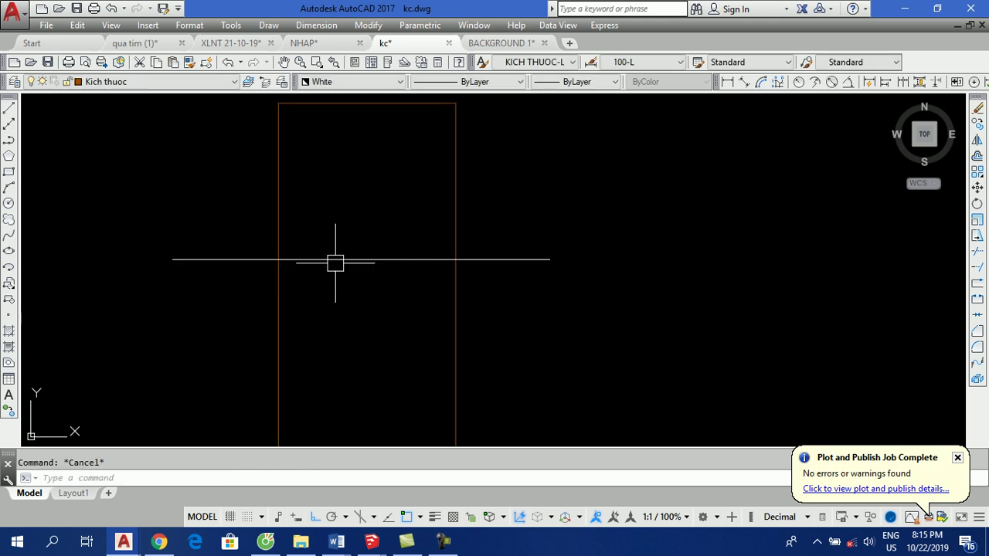
text(REC)
scroll(356, 209, down, 2)
key(Return)
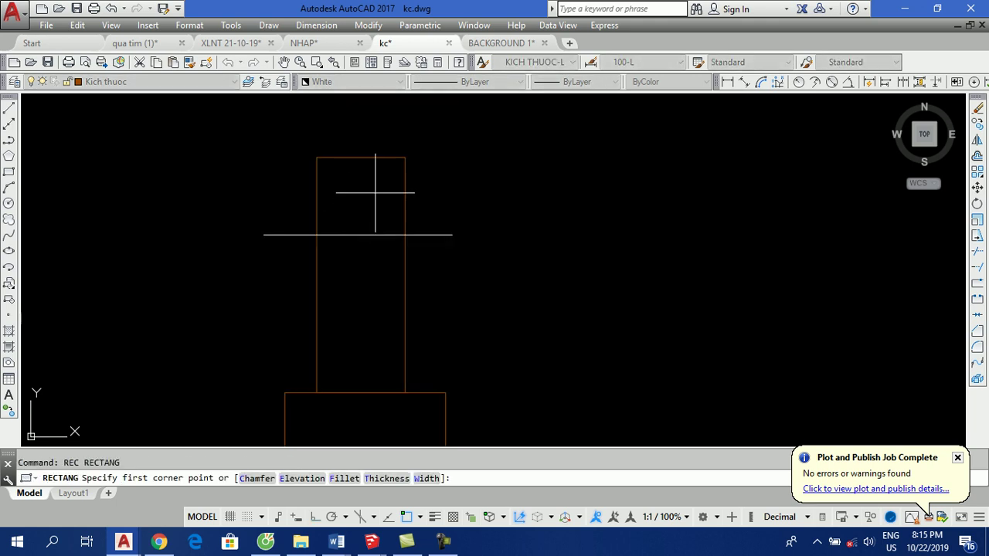
click(376, 193)
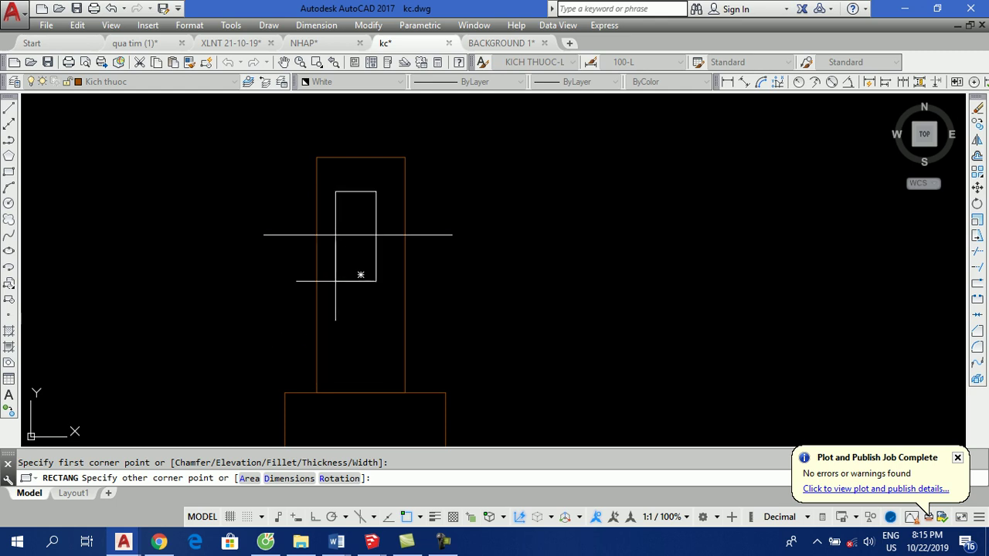
Finish the narrow upright rectangle and move it to straddle the cut line.
click(335, 281)
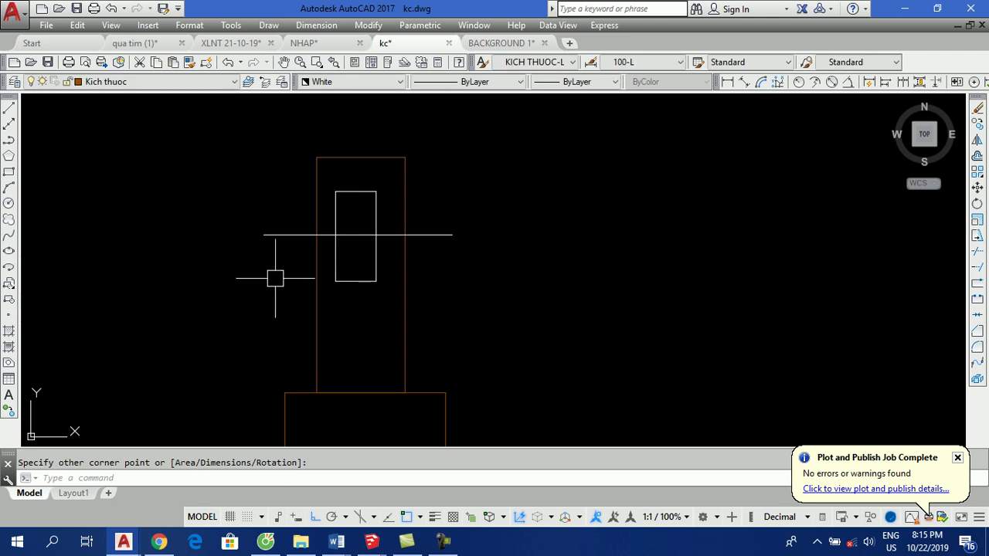
text(m)
key(Return)
click(364, 275)
click(348, 311)
key(Return)
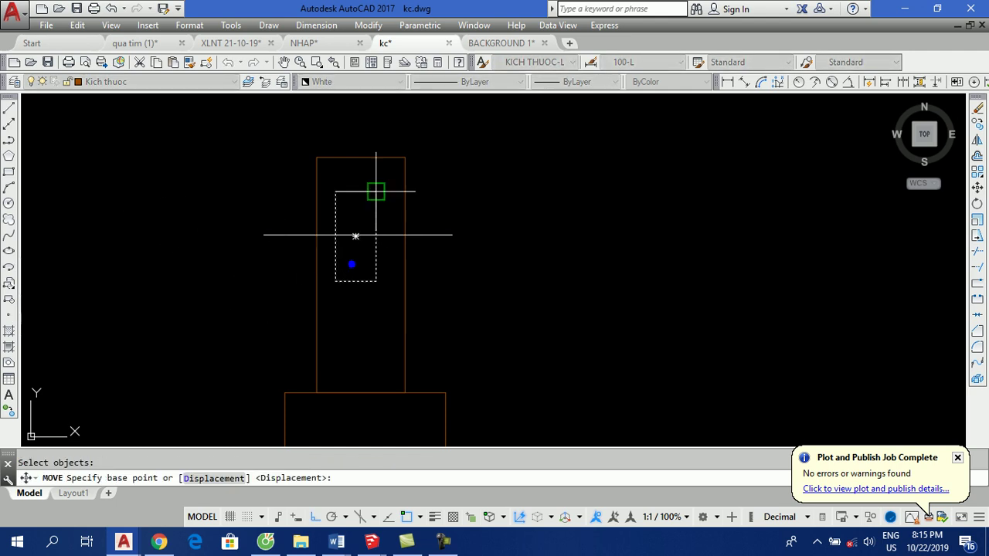
scroll(357, 234, up, 2)
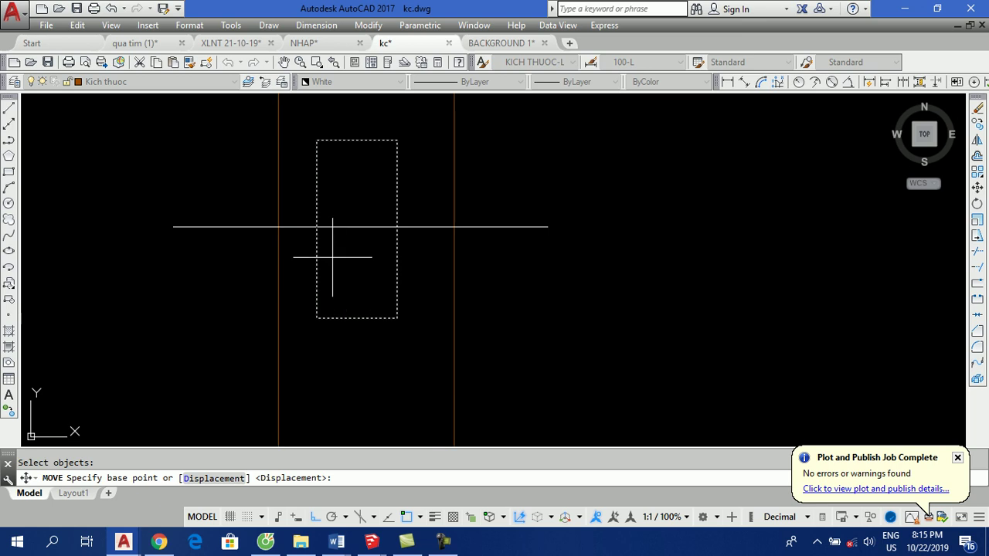
click(358, 227)
click(360, 226)
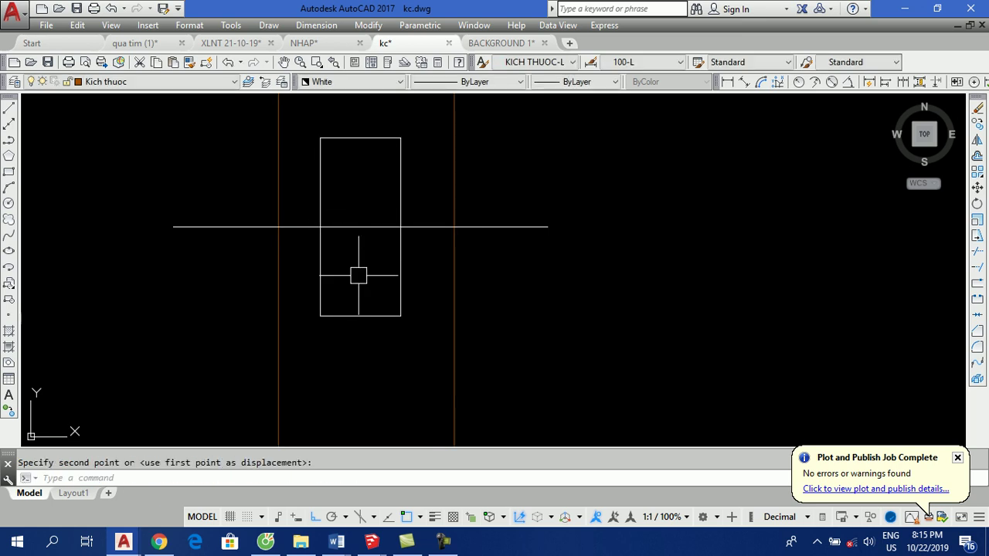
Pan to the column's top edge and start the LINE command.
middle_drag(360, 282, 350, 320)
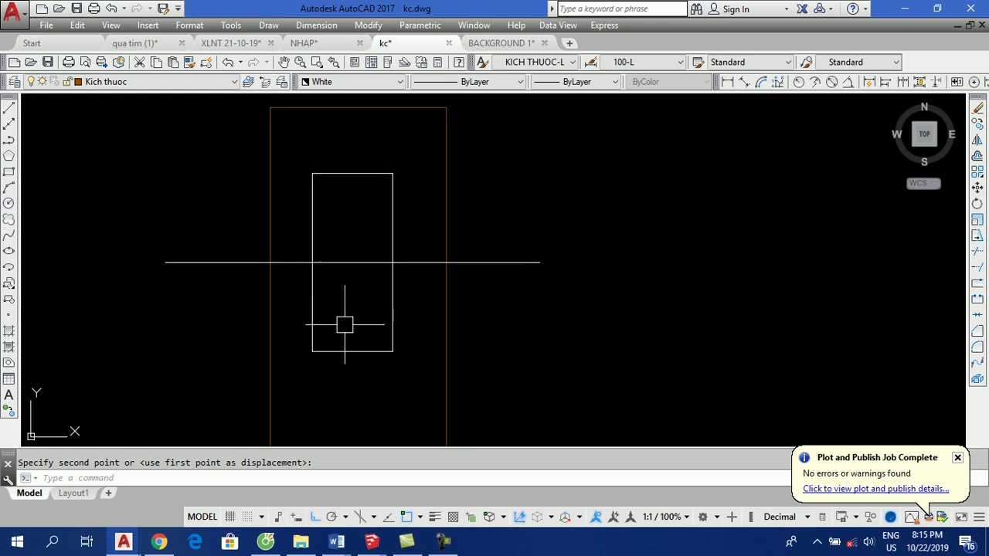
text(l)
key(Return)
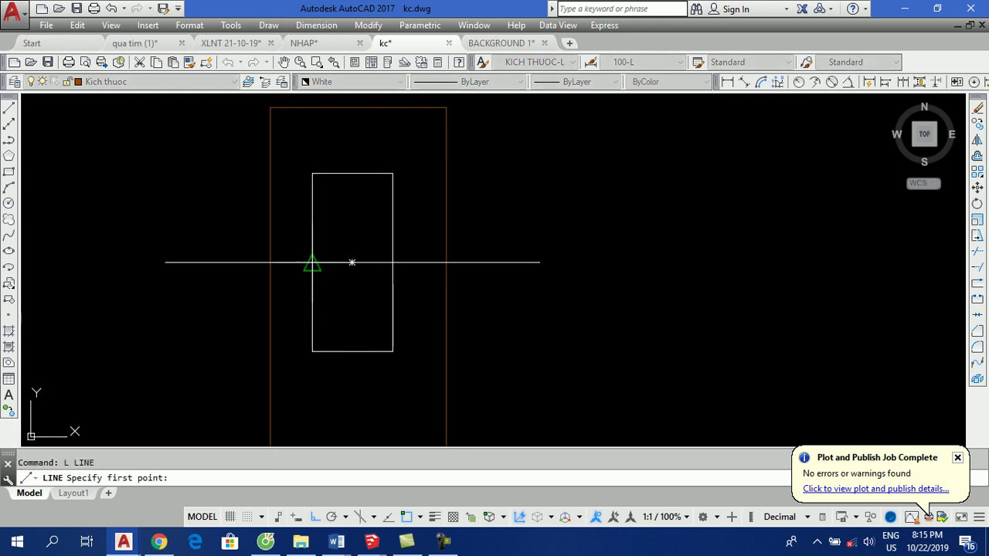
Draw zigzag lines through the helper rectangle, then erase the rectangle.
click(312, 263)
click(351, 180)
click(352, 353)
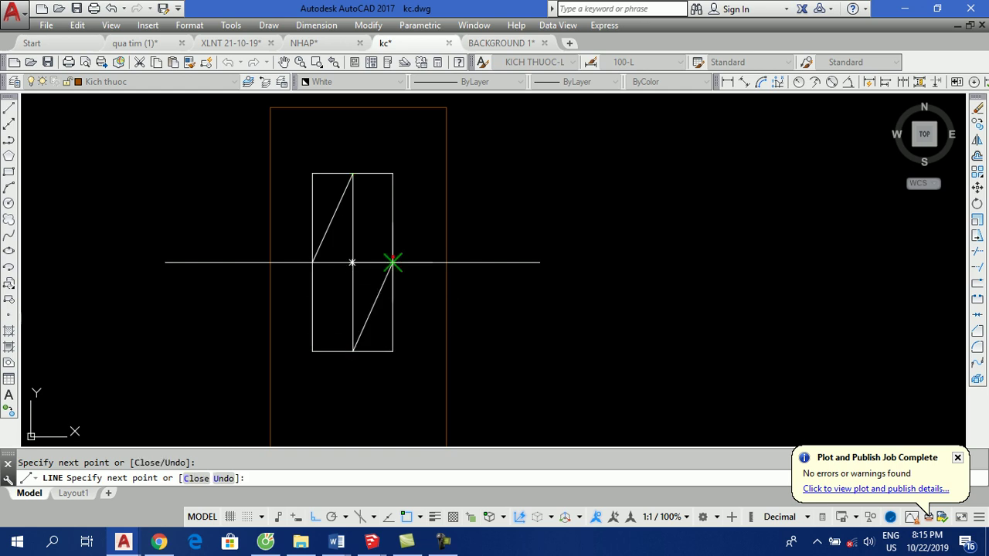
key(Return)
click(392, 304)
text(e)
key(Return)
scroll(319, 217, down, 3)
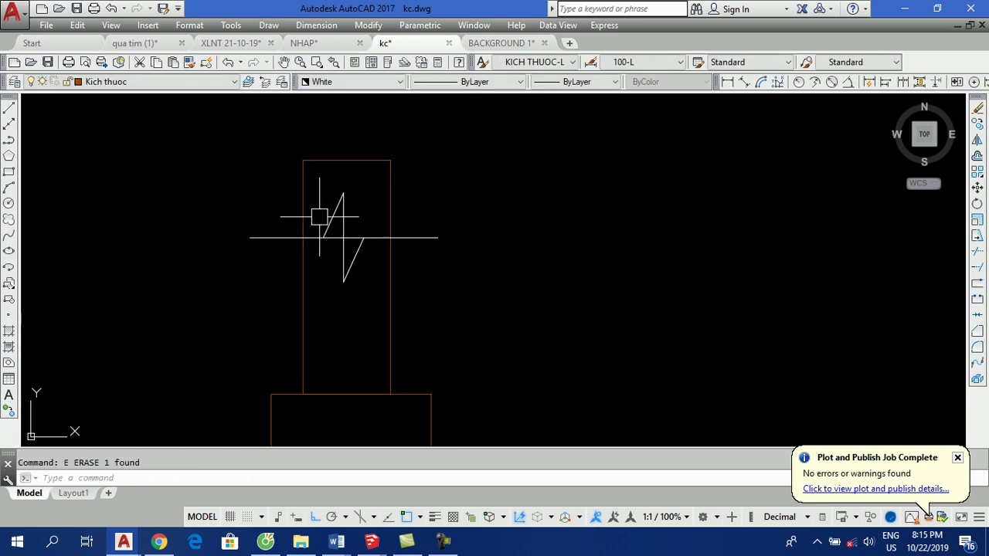
scroll(338, 231, up, 3)
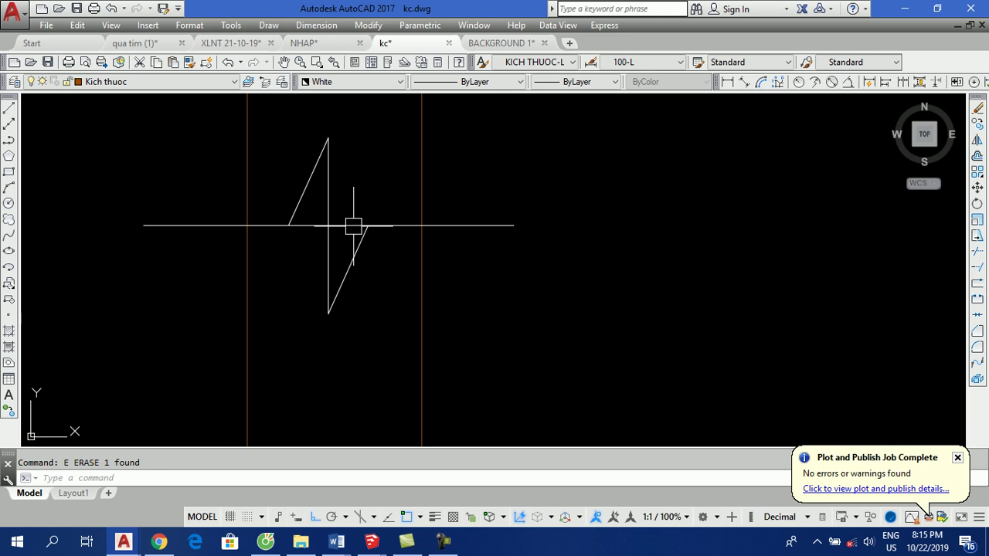
text(TR)
Trim the cut line between the zigzag diagonals and erase the short leftover line.
key(Return)
key(Return)
click(347, 226)
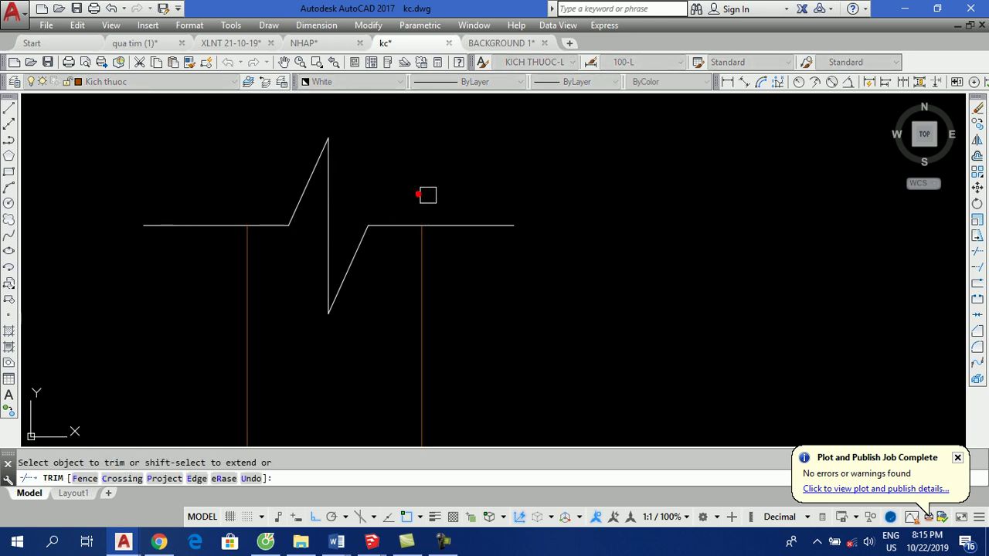
scroll(427, 195, down, 3)
key(Return)
click(367, 141)
text(e)
key(Return)
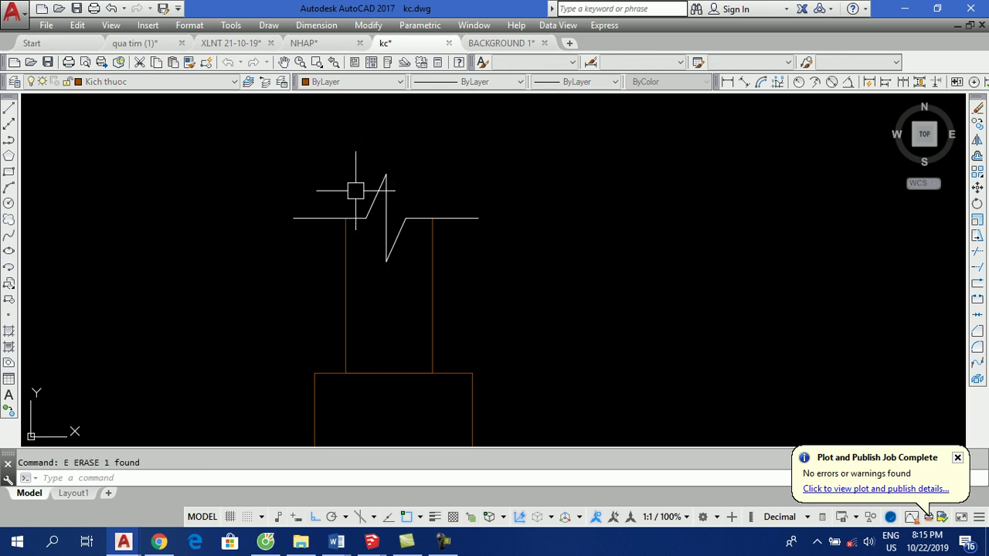
scroll(410, 216, down, 3)
scroll(417, 211, up, 3)
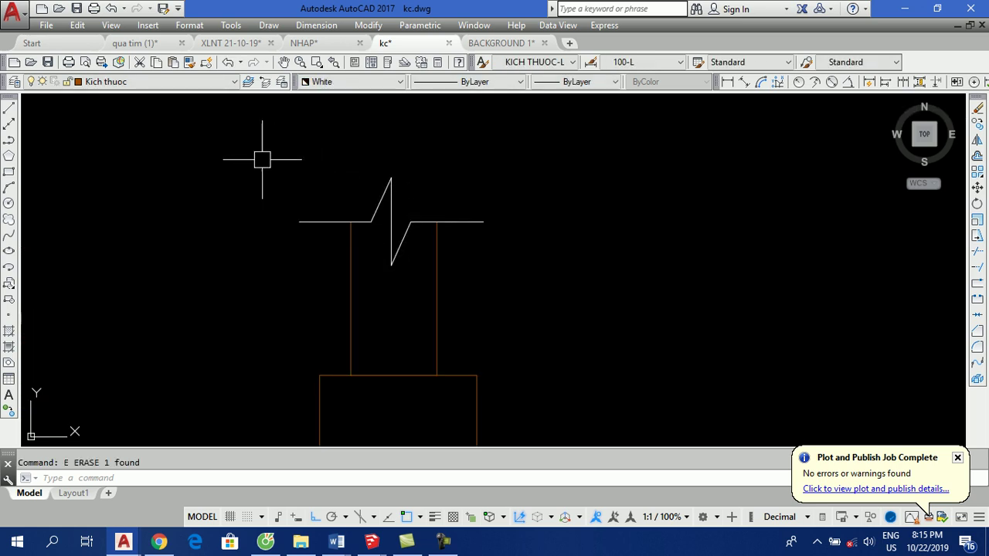
Join the two horizontals, two diagonals and vertical into one break-line polyline.
click(233, 148)
click(466, 232)
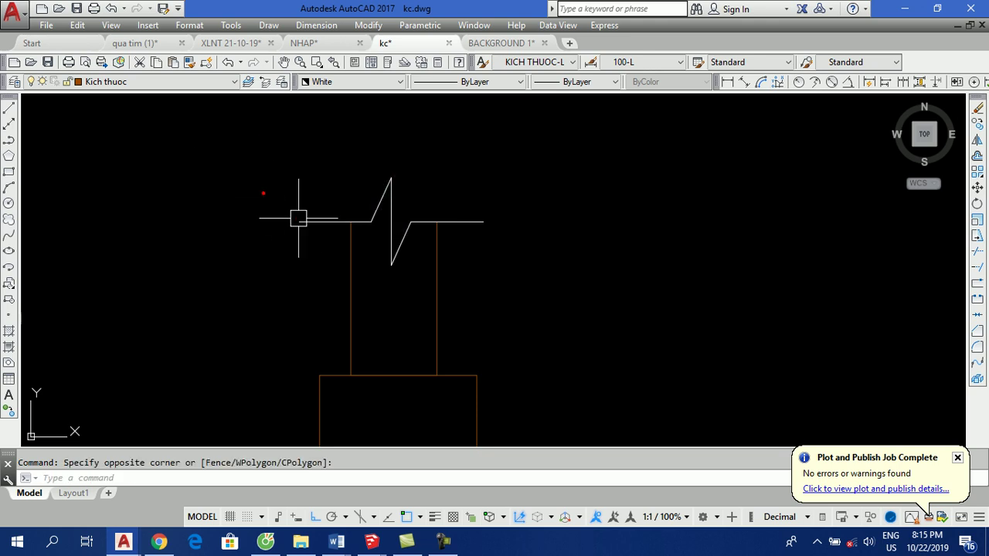
scroll(370, 203, up, 3)
click(371, 209)
click(396, 227)
click(420, 272)
click(458, 246)
text(j)
key(Return)
click(429, 265)
key(Escape)
Copy the whole column detail to the right.
scroll(335, 234, down, 3)
scroll(371, 166, down, 4)
click(299, 173)
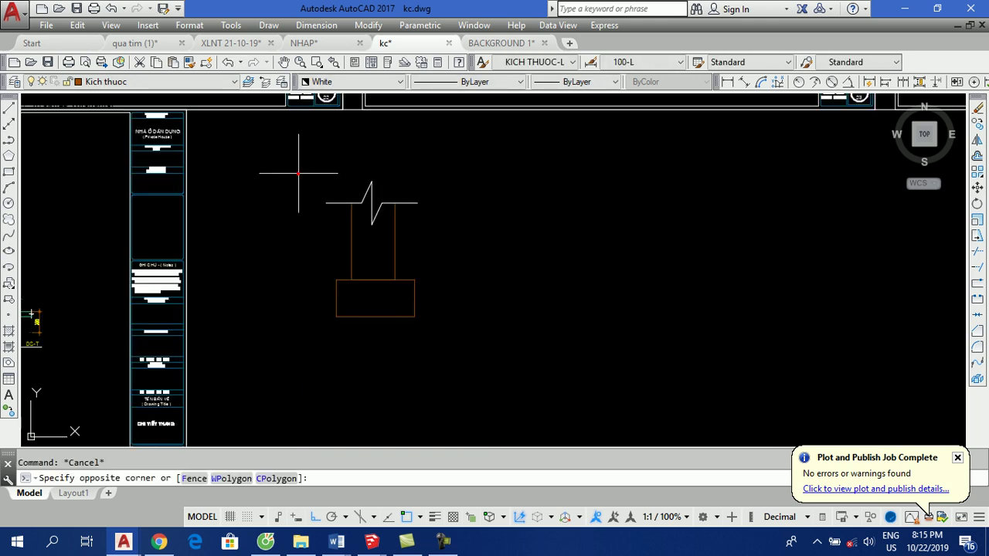
click(492, 339)
text(co)
key(Return)
click(420, 266)
click(580, 272)
key(Escape)
scroll(540, 193, up, 3)
scroll(543, 201, up, 2)
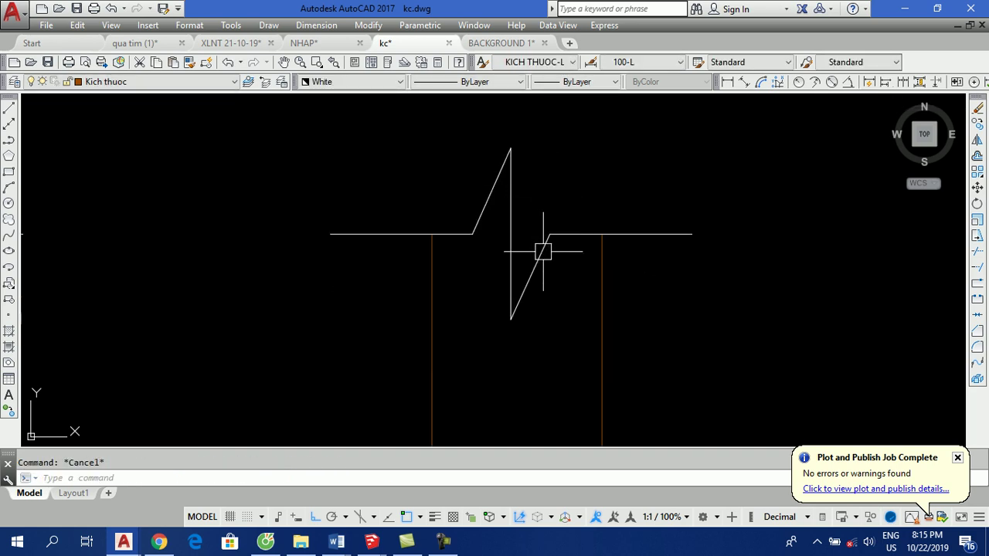
Stretch the zigzag break line's lower diagonal point to the right.
text(s)
key(Return)
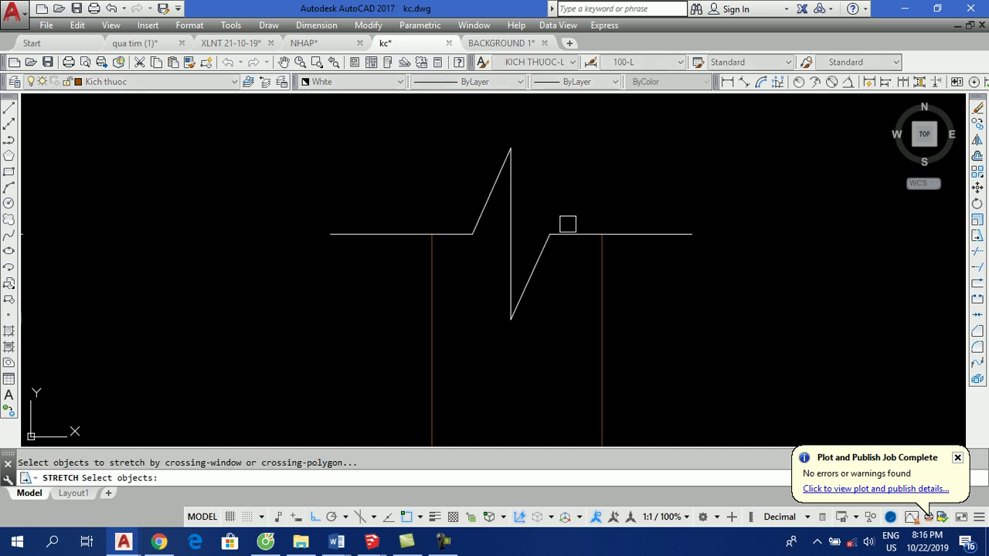
click(570, 218)
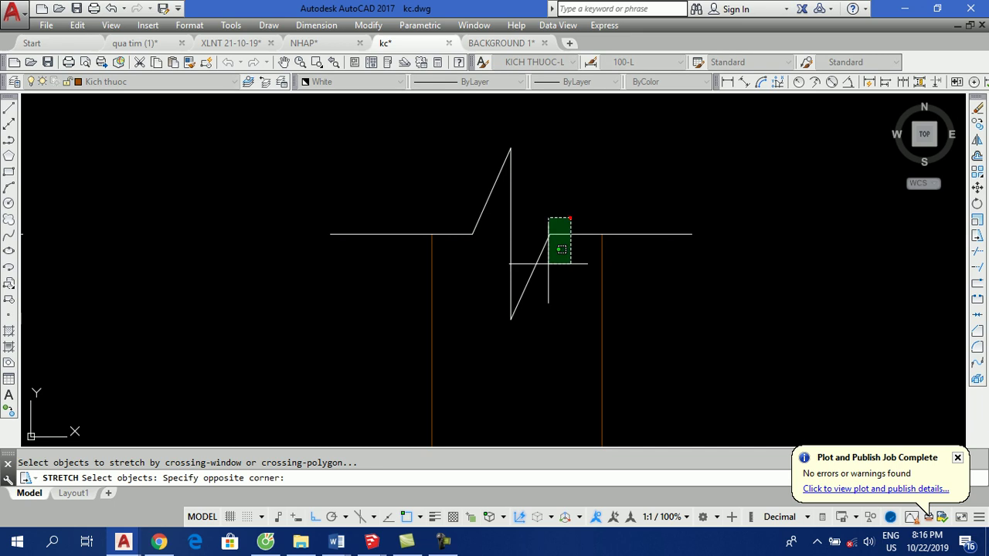
click(496, 349)
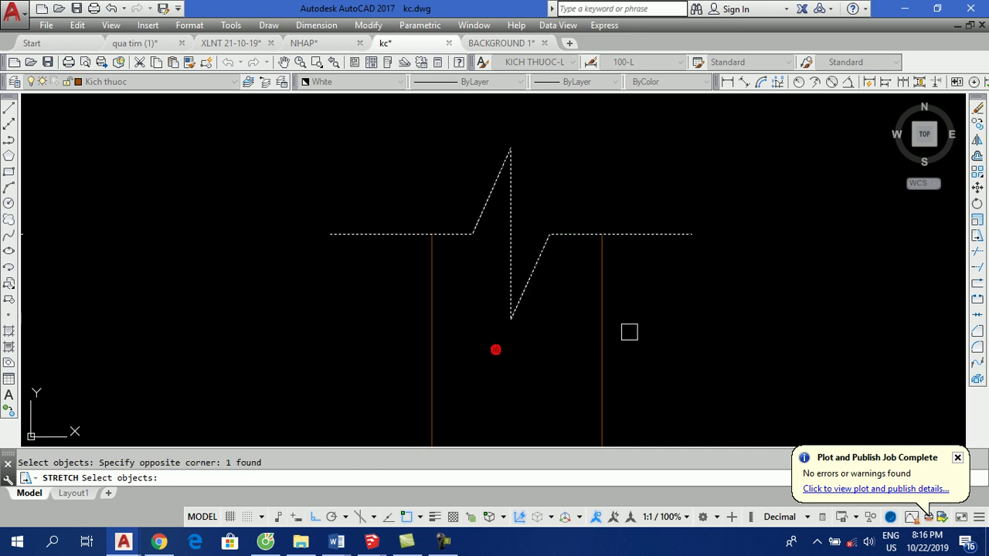
key(Return)
click(499, 361)
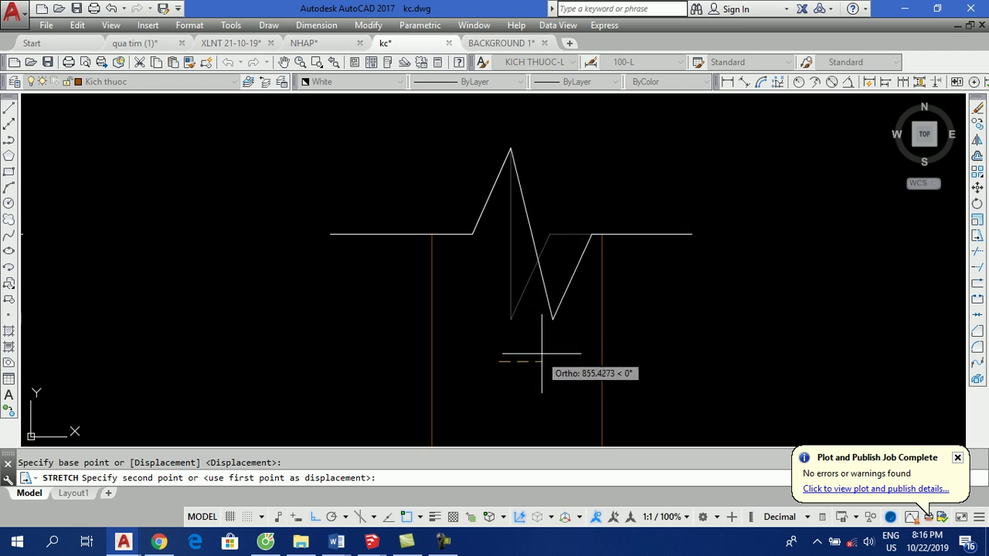
click(547, 351)
Shift the zigzag break line slightly left and grip-extend its right end.
click(552, 293)
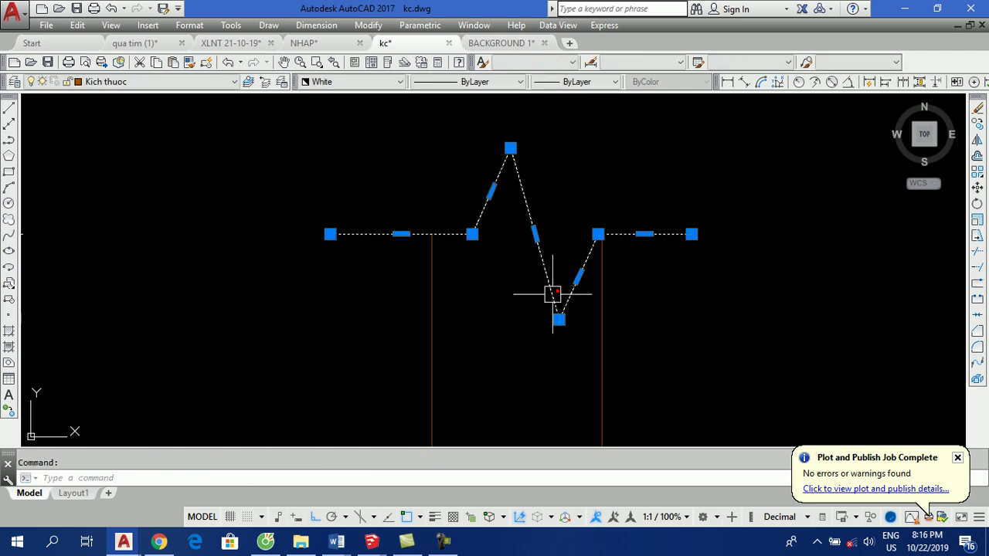
text(m)
key(Return)
click(511, 366)
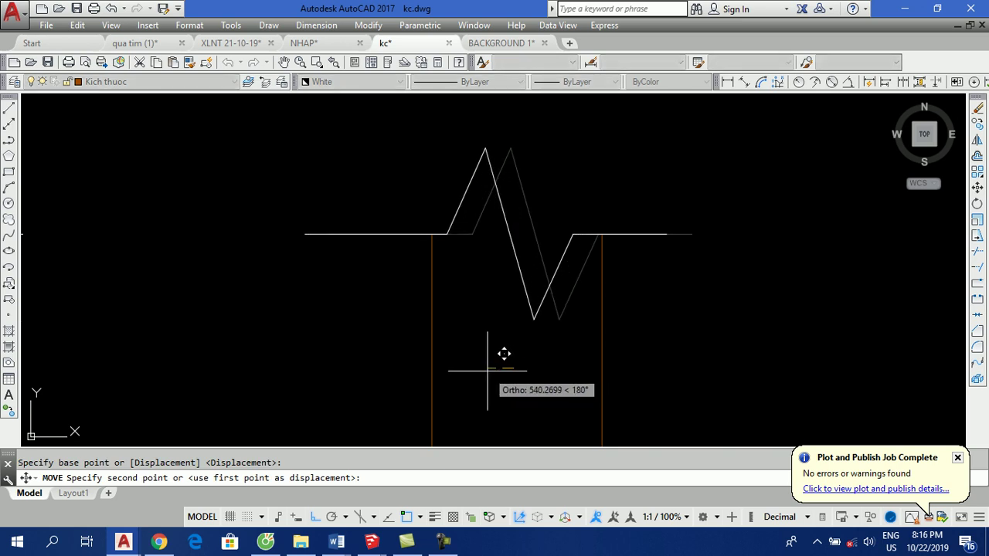
click(496, 369)
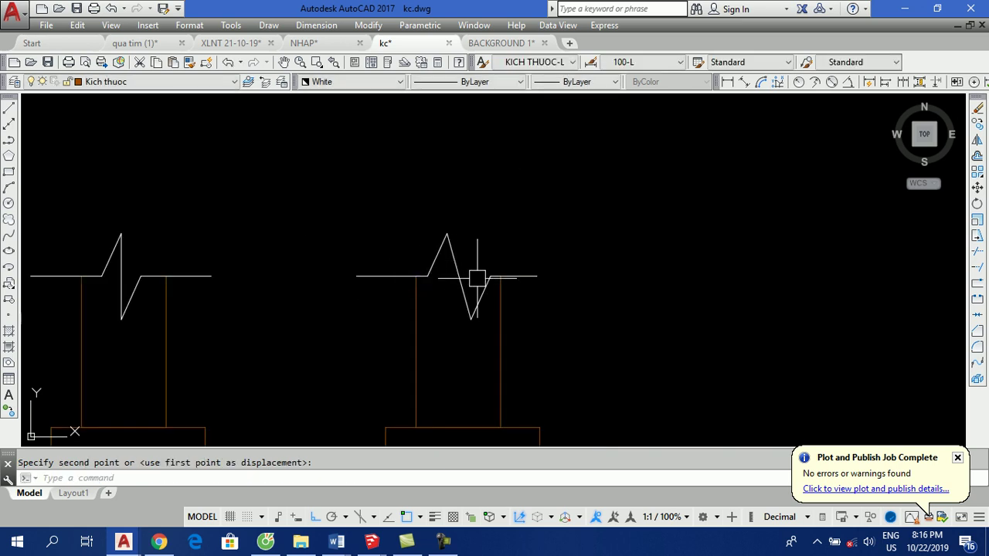
key(Escape)
click(536, 276)
click(566, 280)
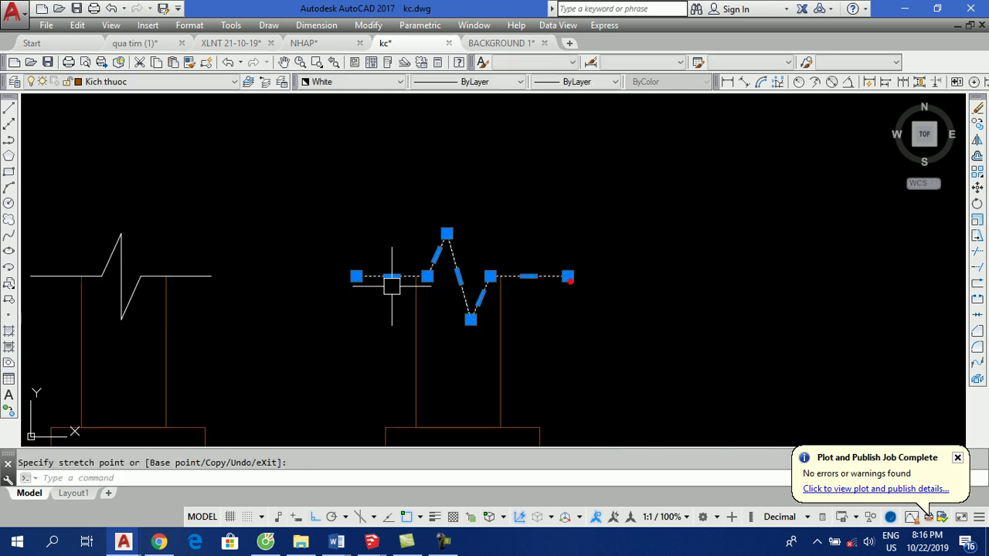
key(Escape)
Scale that zigzag break line down by a factor of 0.7.
scroll(475, 282, up, 3)
text(c)
key(Return)
click(435, 275)
key(Return)
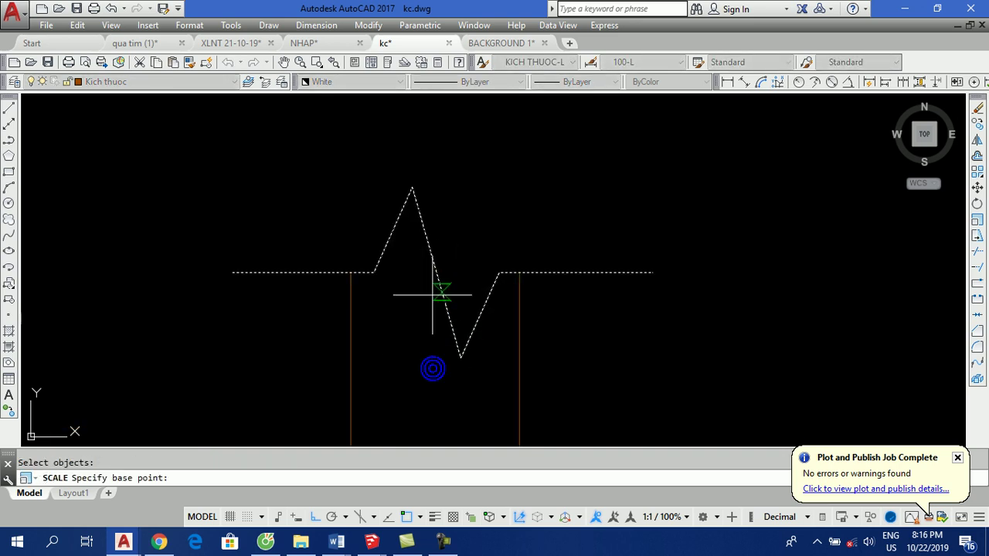
click(434, 276)
text(.7)
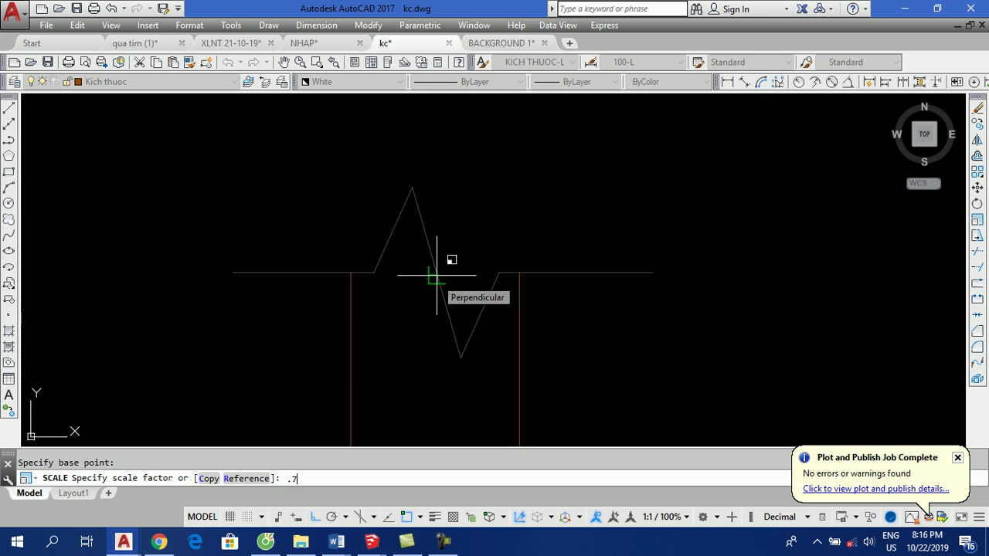
key(Return)
Grip-extend the left end of the right column's zigzag break line further left.
scroll(455, 245, down, 3)
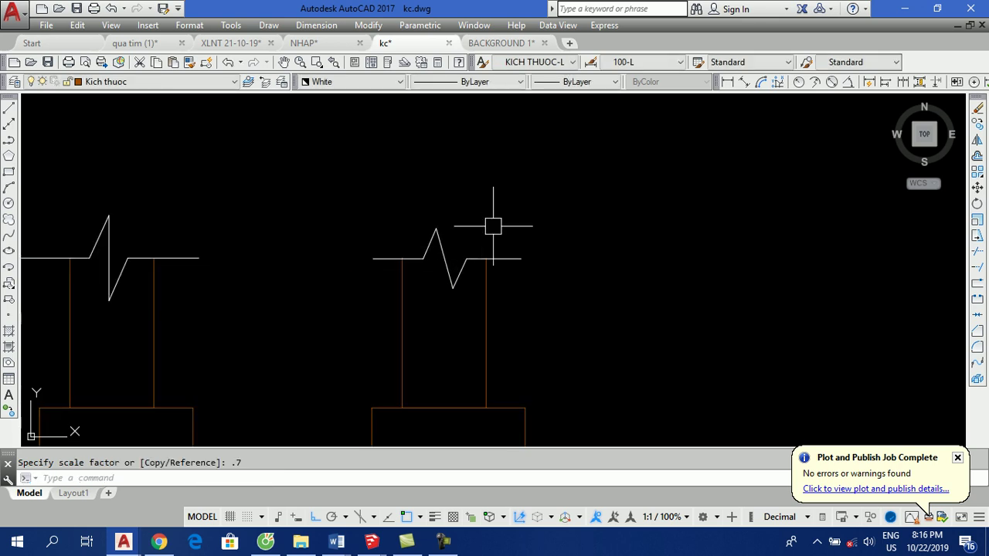
middle_drag(421, 316, 644, 272)
scroll(654, 239, up, 2)
scroll(642, 204, up, 2)
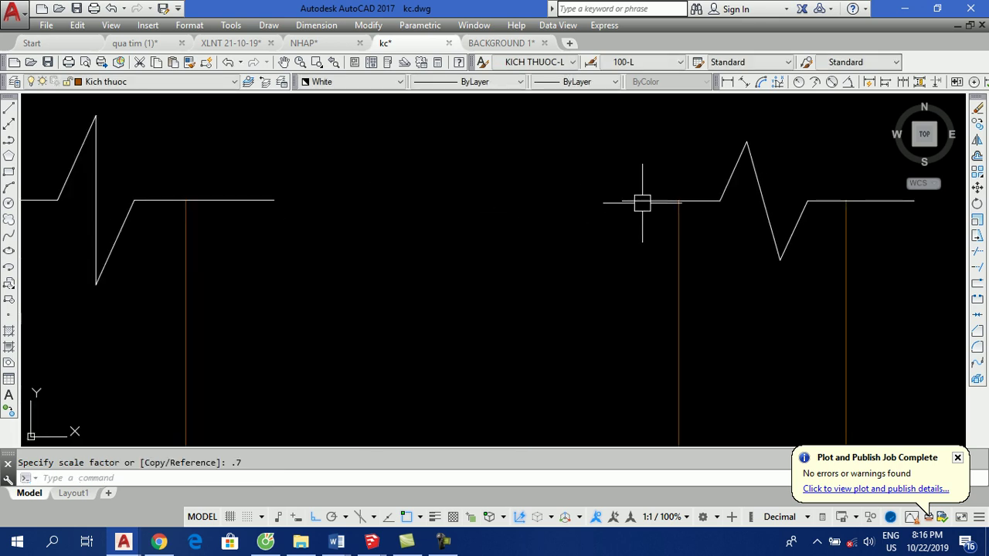
click(622, 201)
click(622, 201)
click(591, 201)
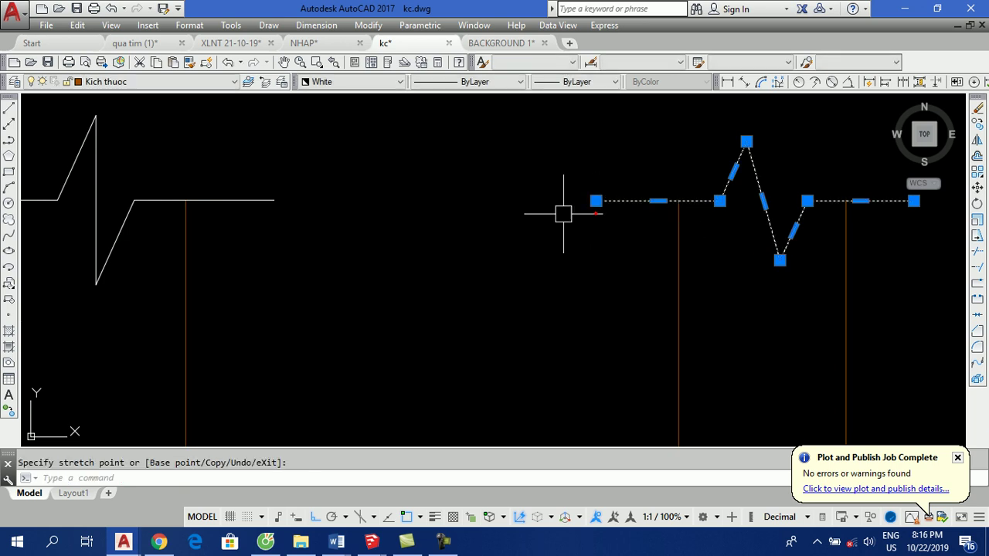
scroll(533, 232, down, 2)
key(Escape)
Scale the left zigzag break line by 0.7 about its midpoint.
scroll(309, 217, up, 2)
click(314, 225)
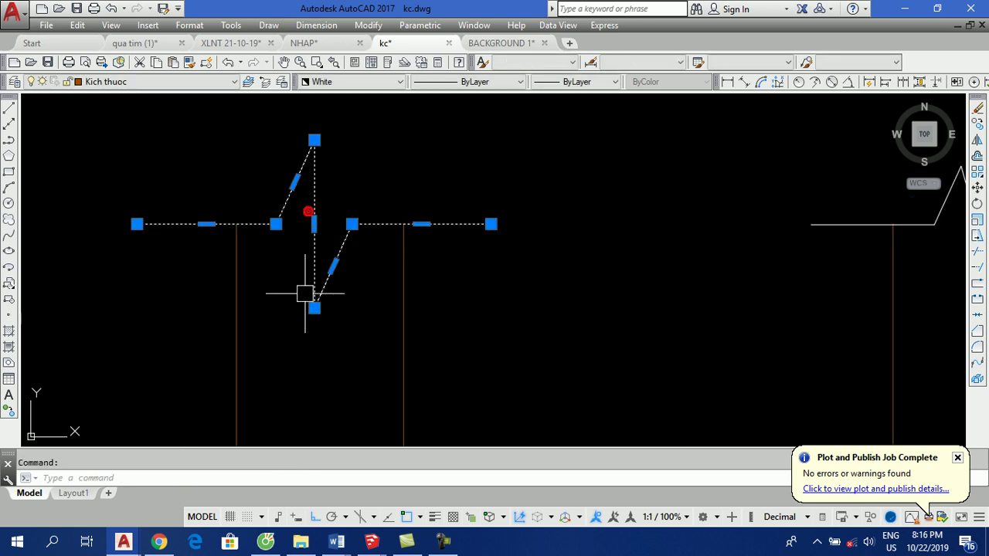
text(sc)
key(Return)
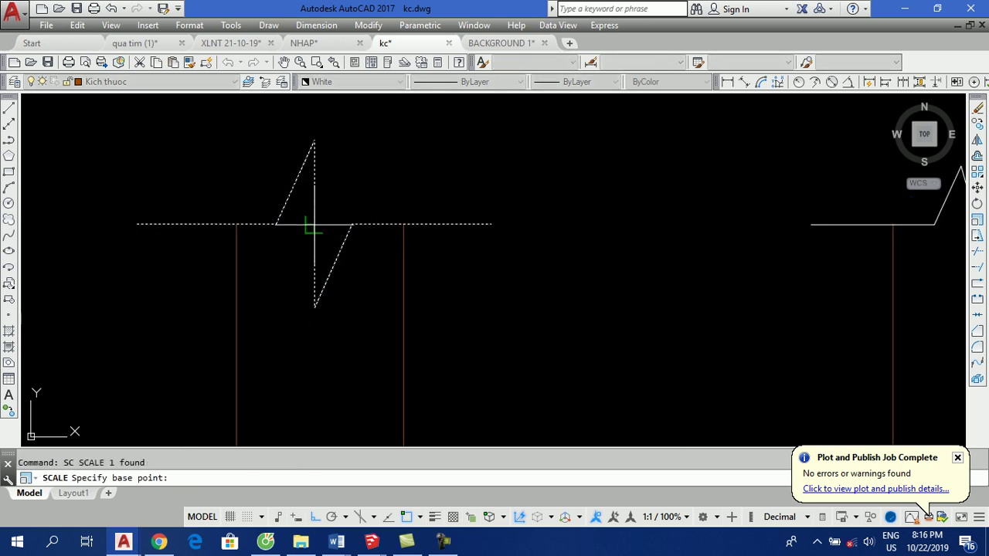
click(314, 224)
text(7)
key(Return)
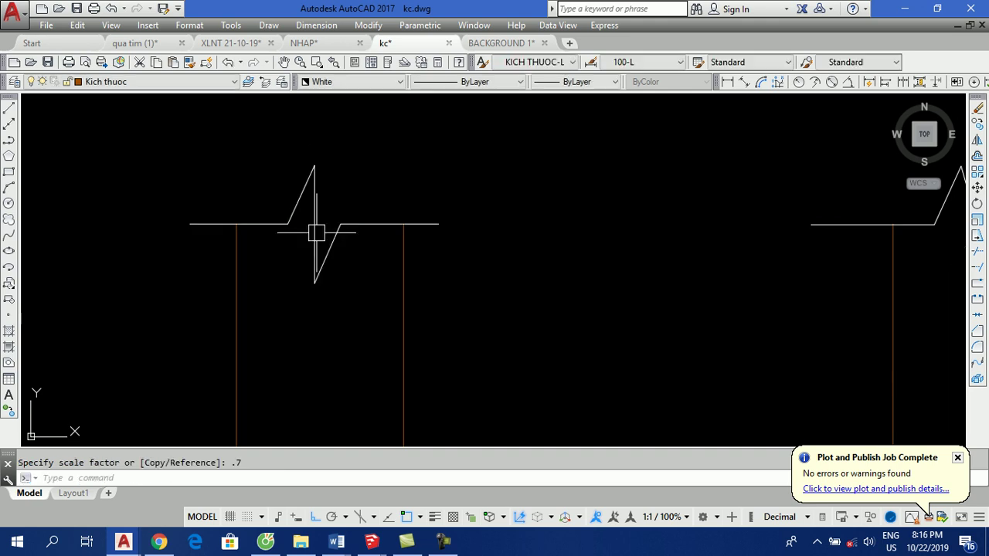
scroll(356, 223, down, 5)
scroll(327, 234, up, 3)
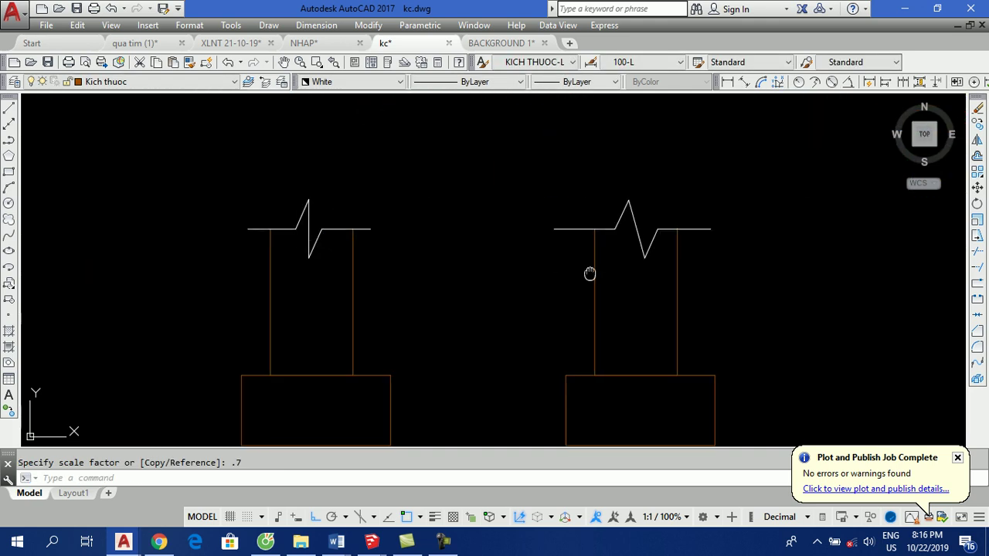
middle_drag(165, 296, 316, 302)
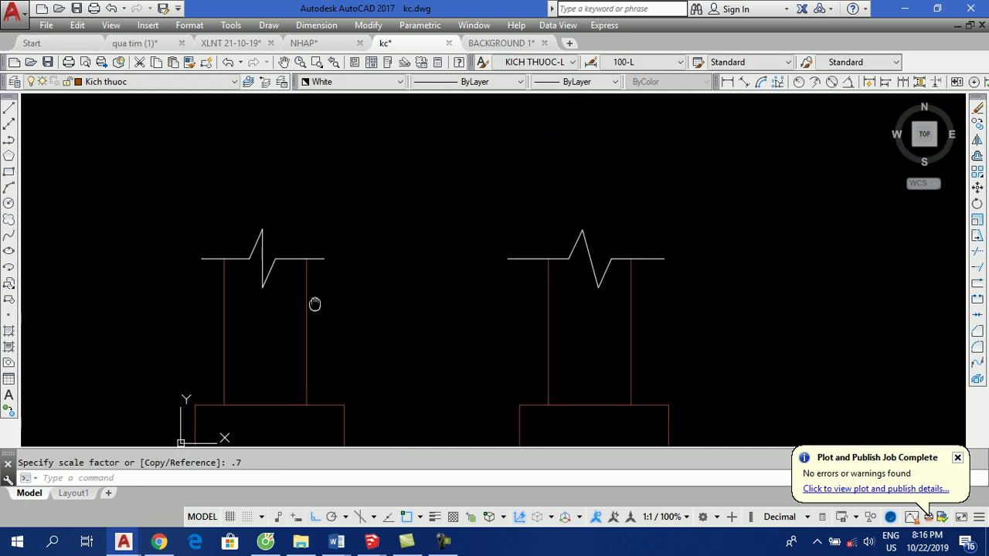
Check both column break lines, centre the two columns, and open the Express Tools menu.
click(663, 258)
click(316, 258)
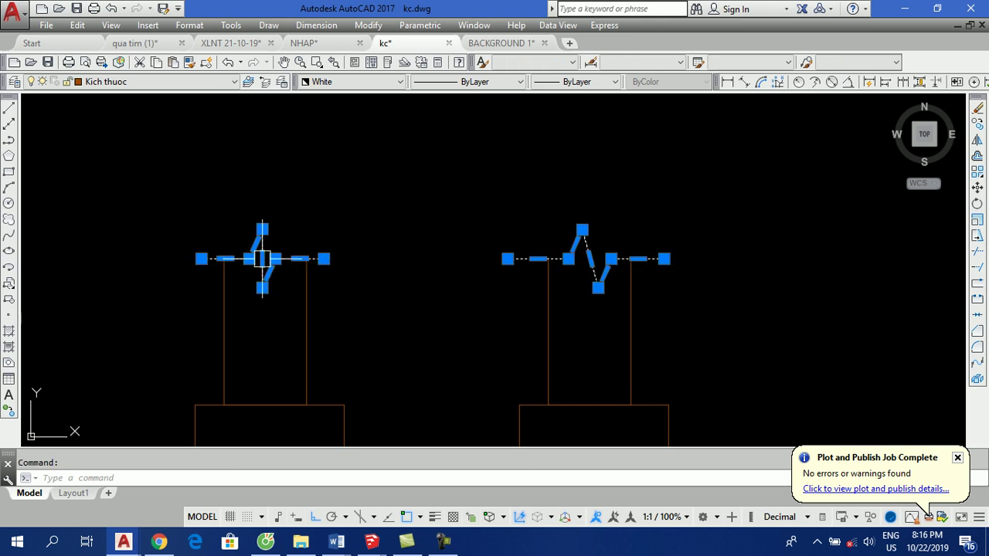
key(Escape)
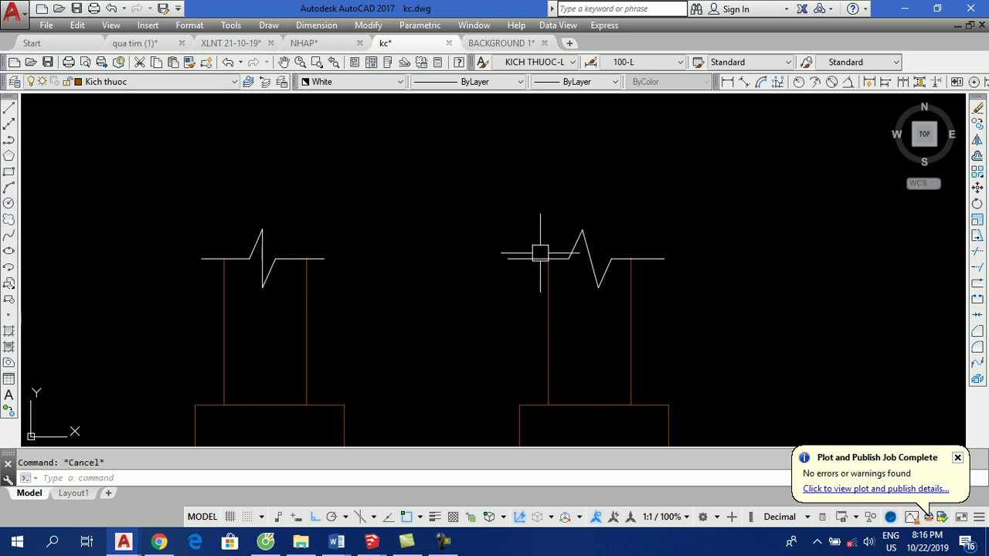
mouse_move(590, 315)
middle_down()
mouse_move(565, 307)
mouse_move(511, 319)
middle_up()
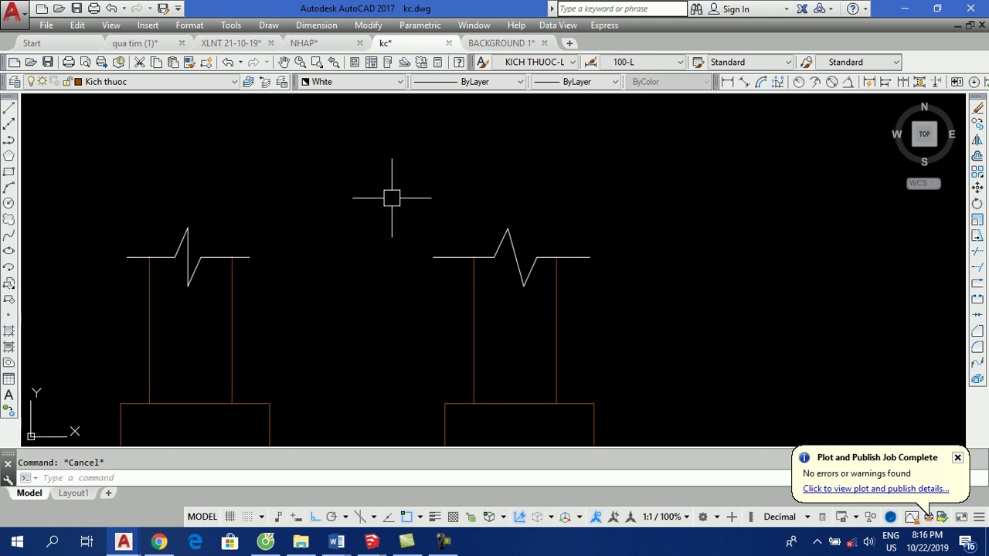
scroll(513, 244, up, 3)
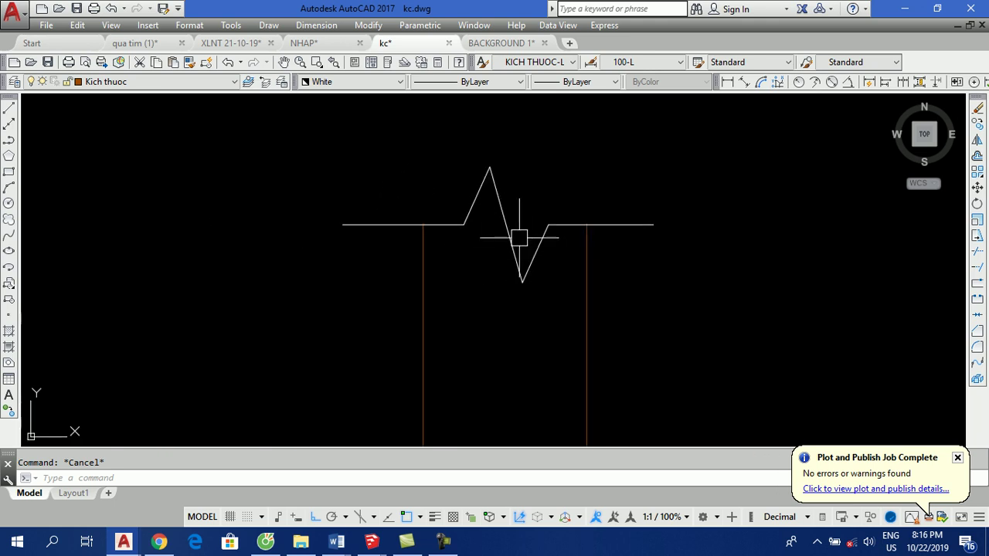
scroll(535, 207, down, 3)
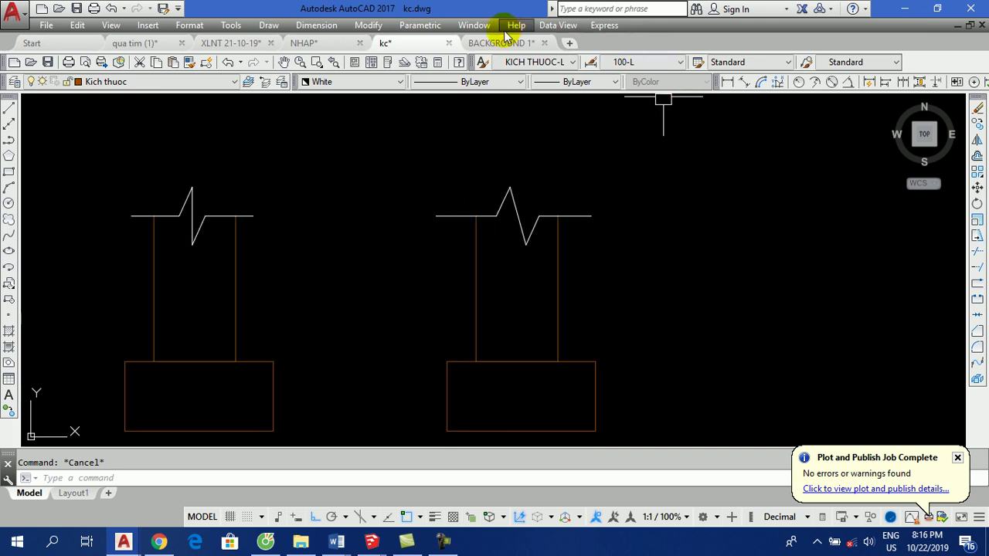
click(601, 26)
mouse_move(618, 138)
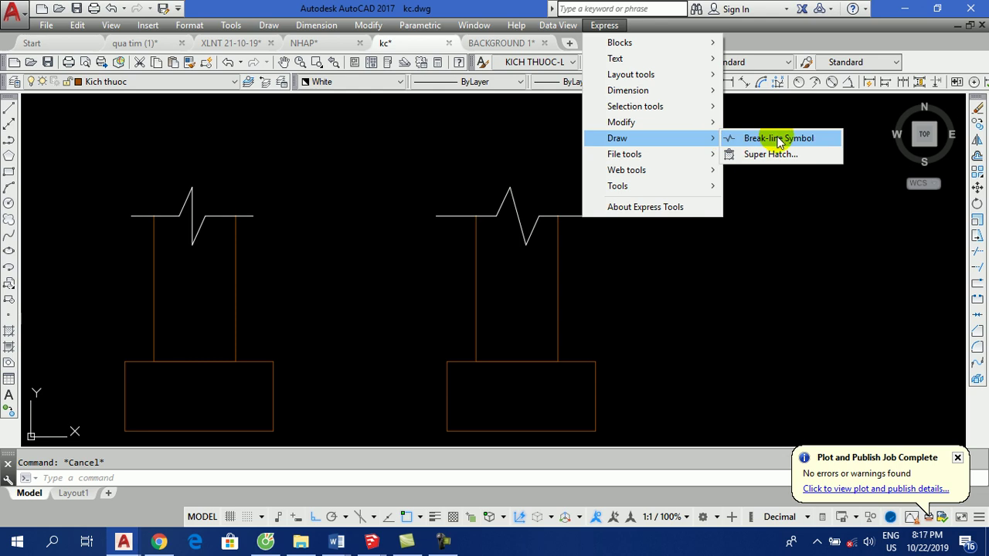
Draw a size-20 Break-line Symbol across the right column, placed at the midpoint.
click(779, 139)
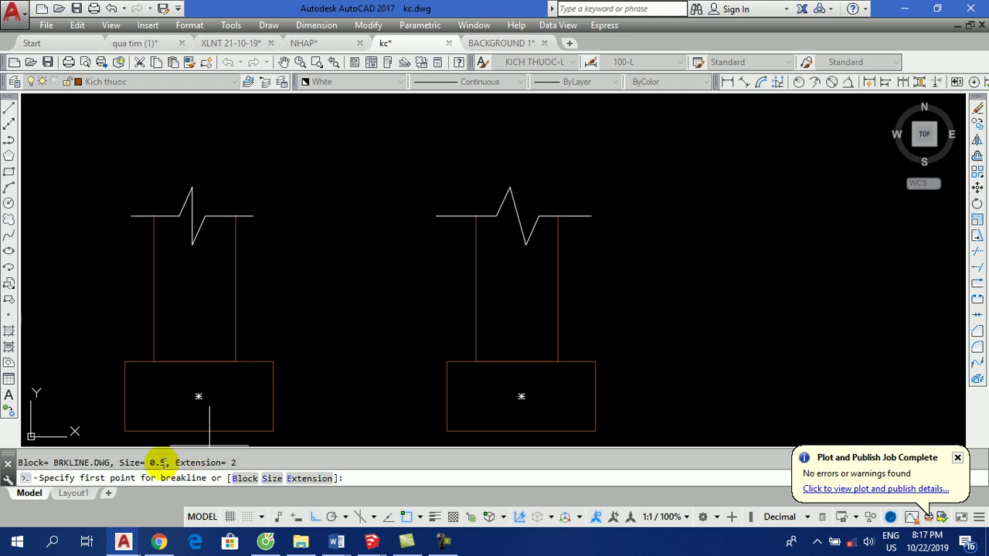
click(272, 480)
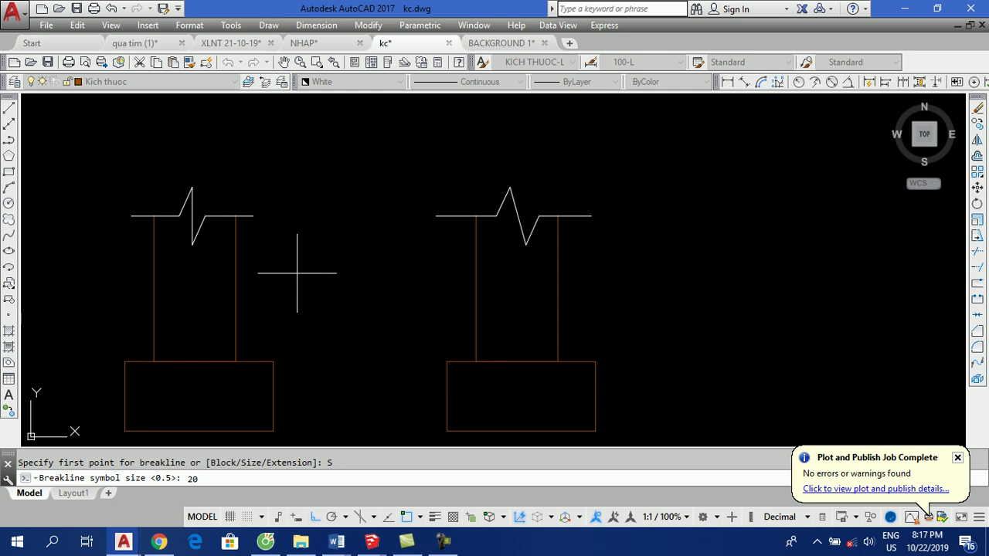
key(Return)
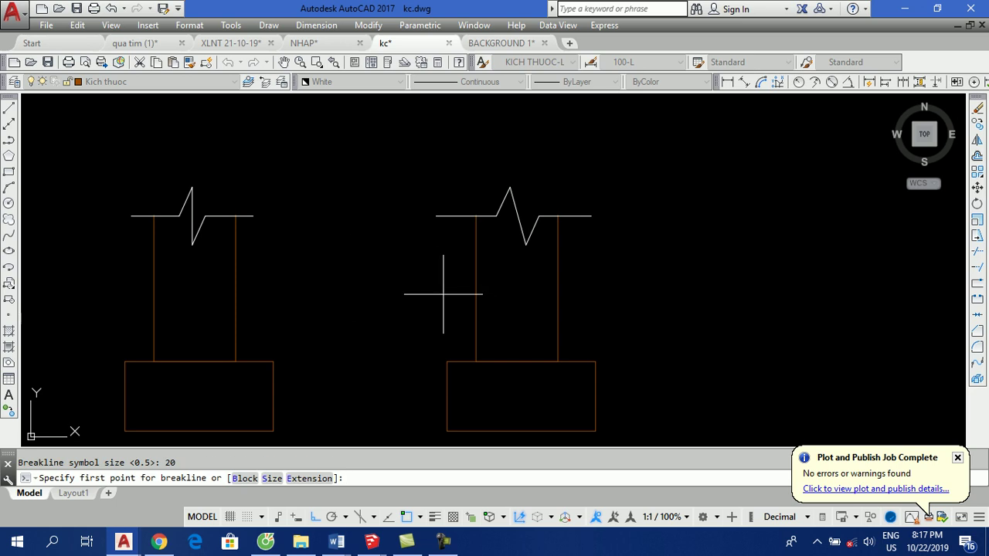
click(410, 294)
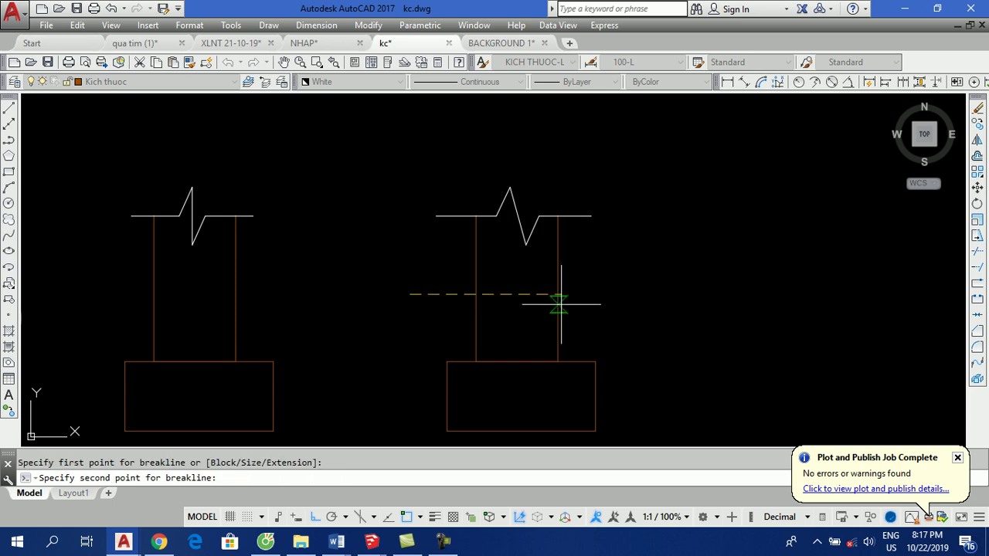
click(635, 303)
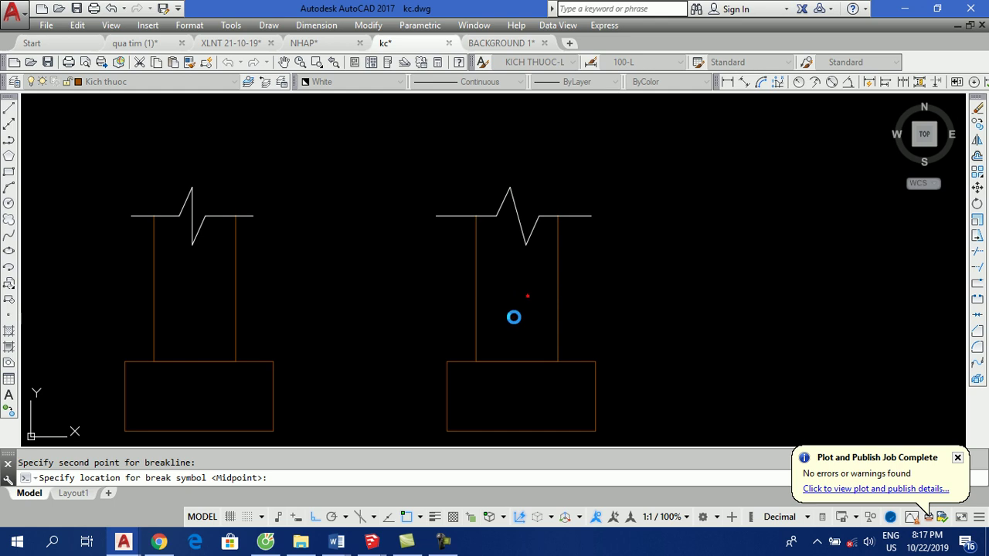
key(Return)
Erase the trial size-20 break line.
scroll(537, 302, up, 3)
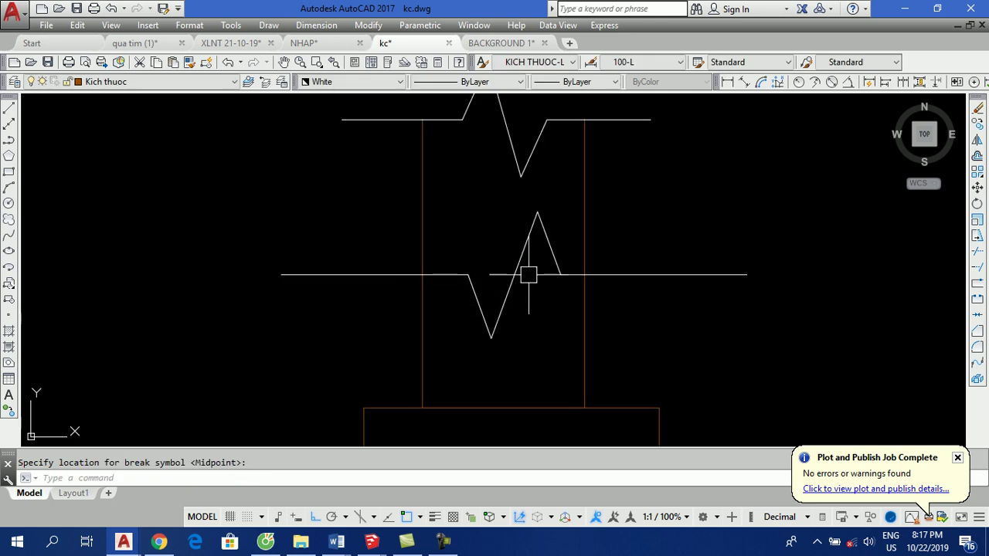
click(516, 277)
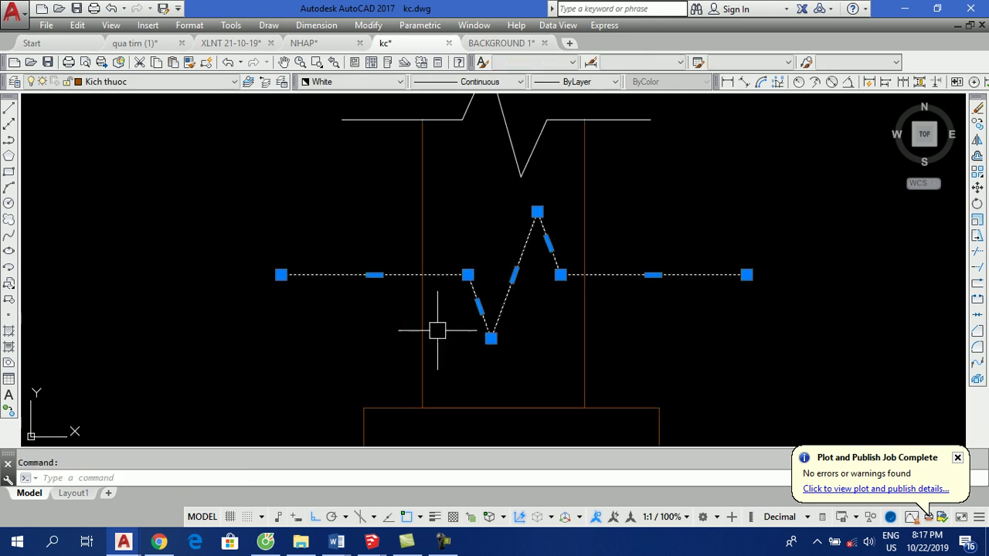
text(e)
key(Return)
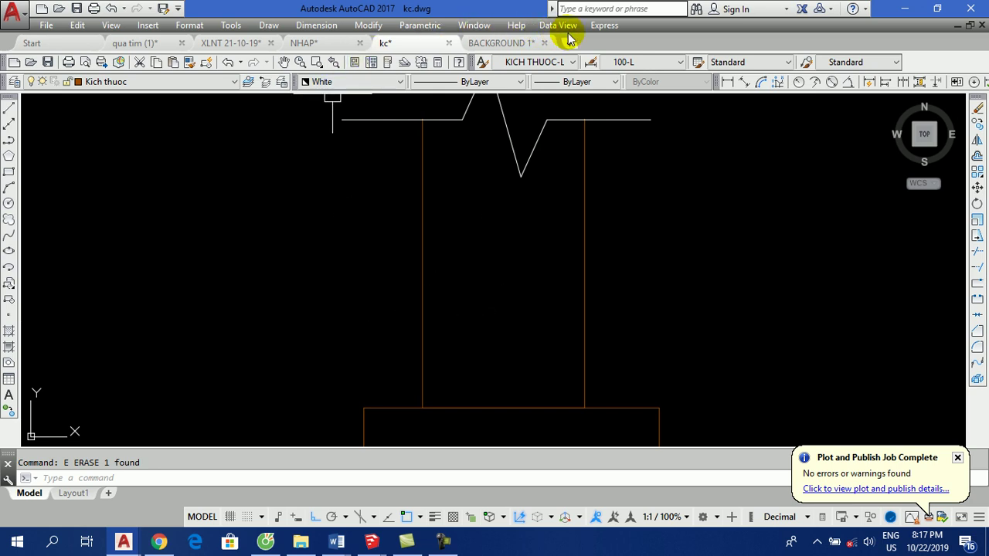
Start another Break-line Symbol with the symbol size set to 10.
click(604, 25)
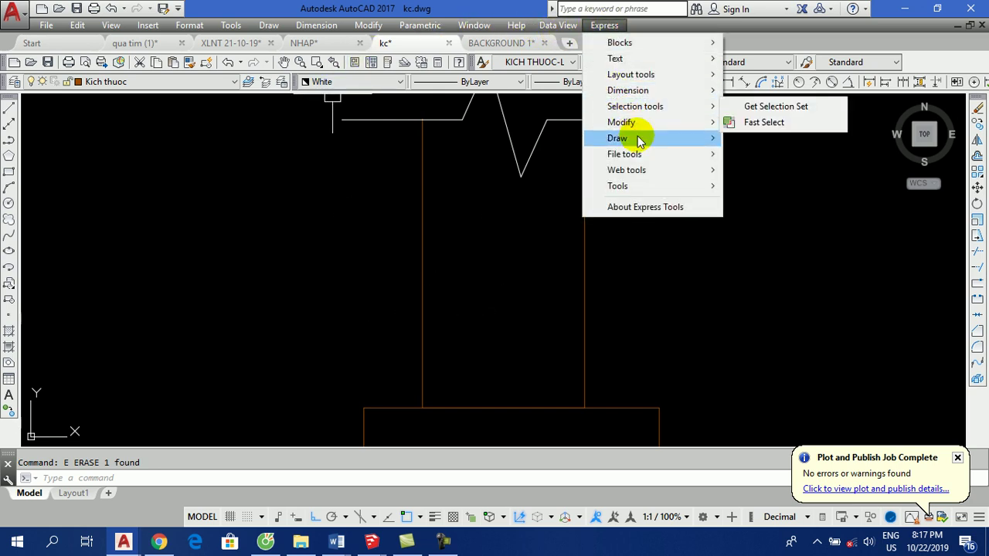
click(761, 139)
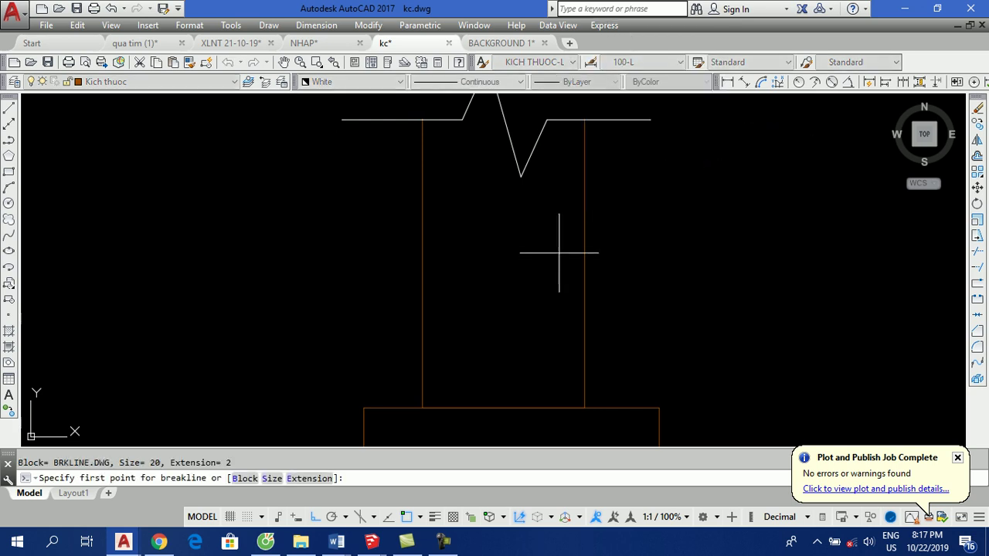
click(272, 478)
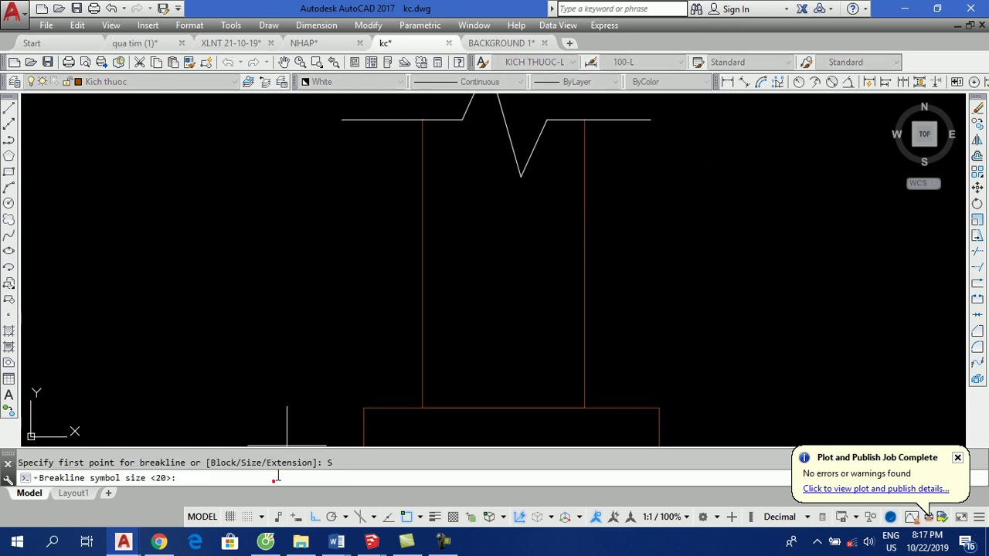
middle_drag(499, 192, 475, 261)
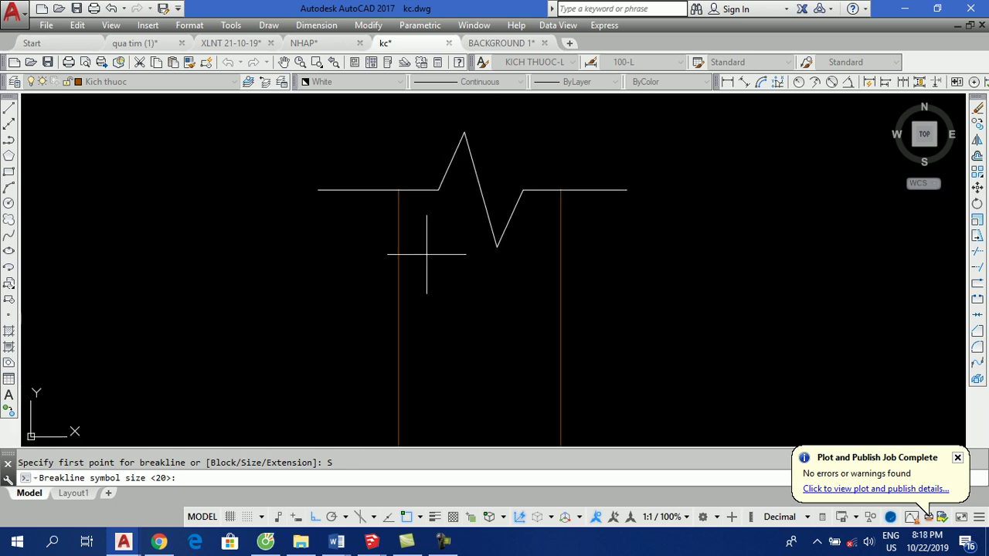
text(10)
key(Return)
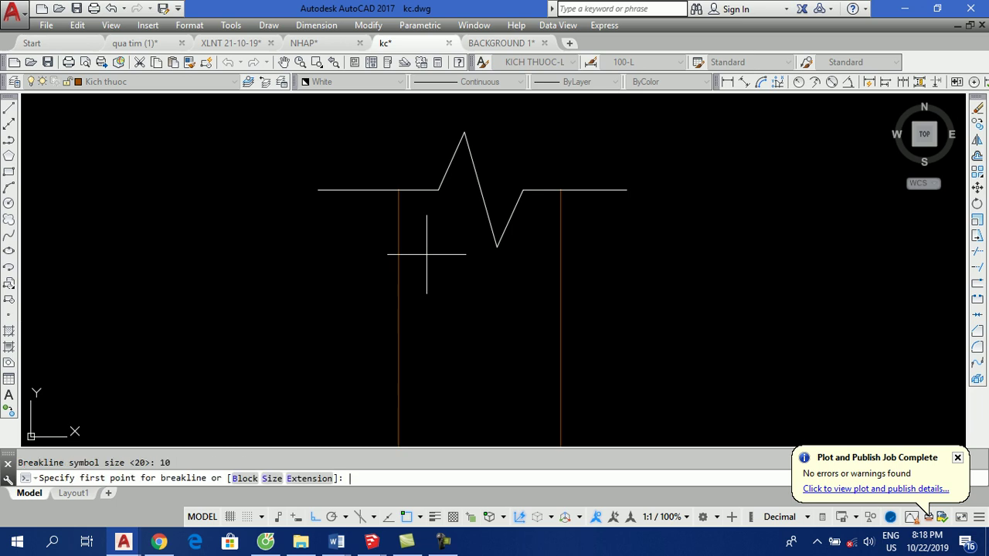
Place the size-10 break line across the right column's shaft at its midpoint.
scroll(433, 292, down, 3)
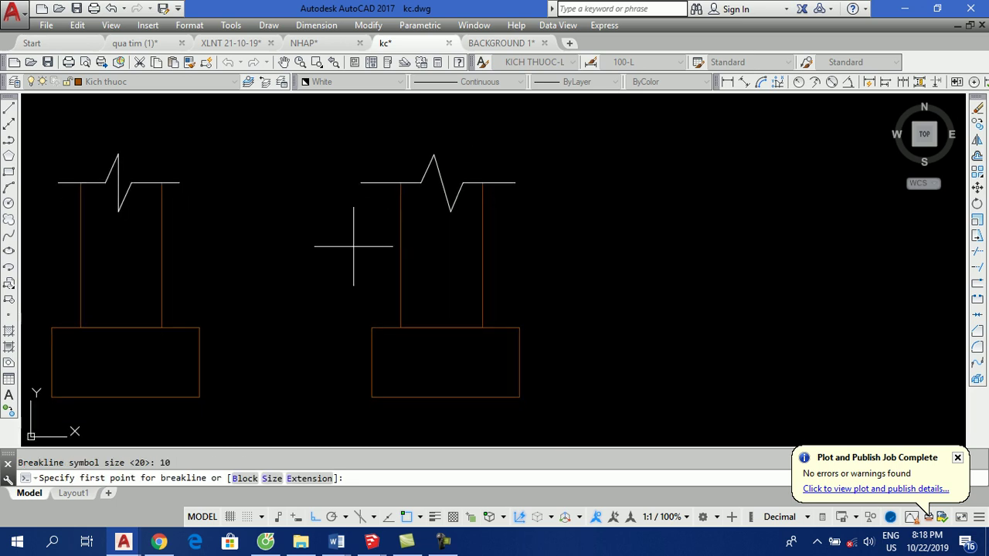
click(353, 247)
click(526, 246)
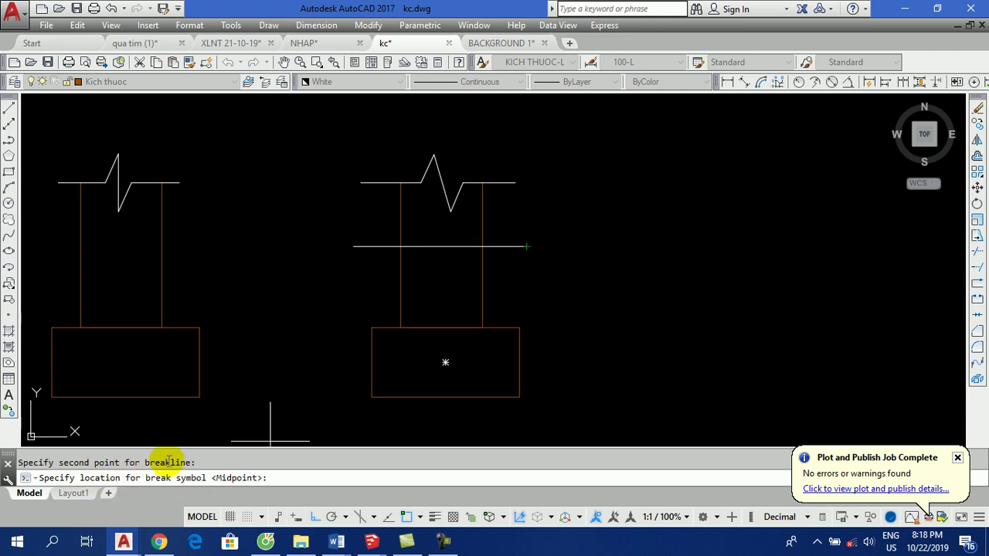
click(441, 248)
scroll(455, 233, up, 3)
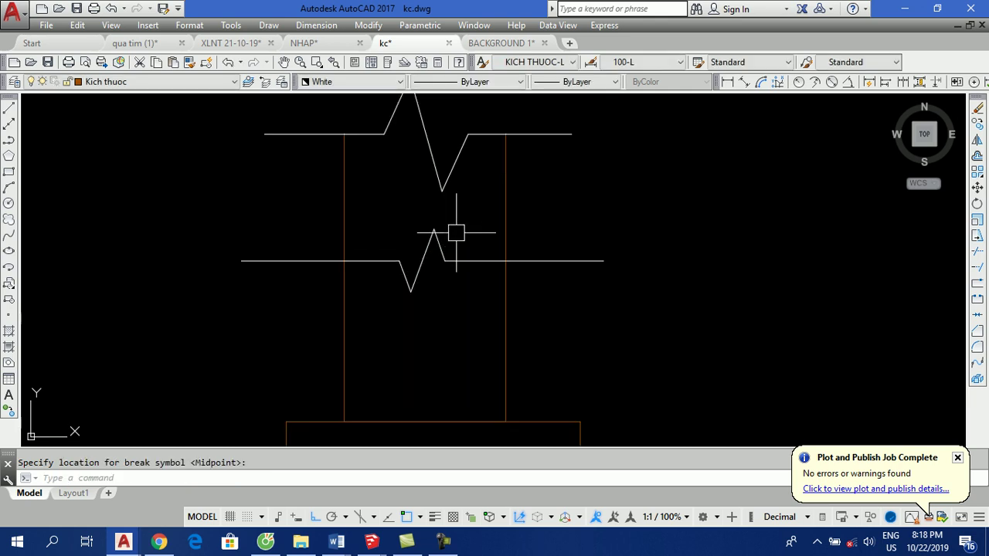
middle_drag(452, 259, 482, 301)
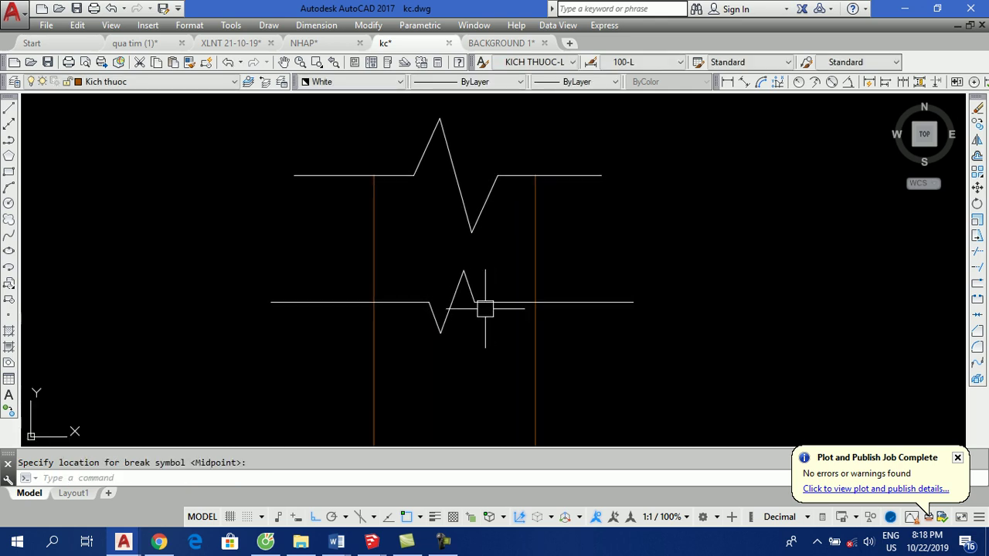
click(482, 301)
key(Escape)
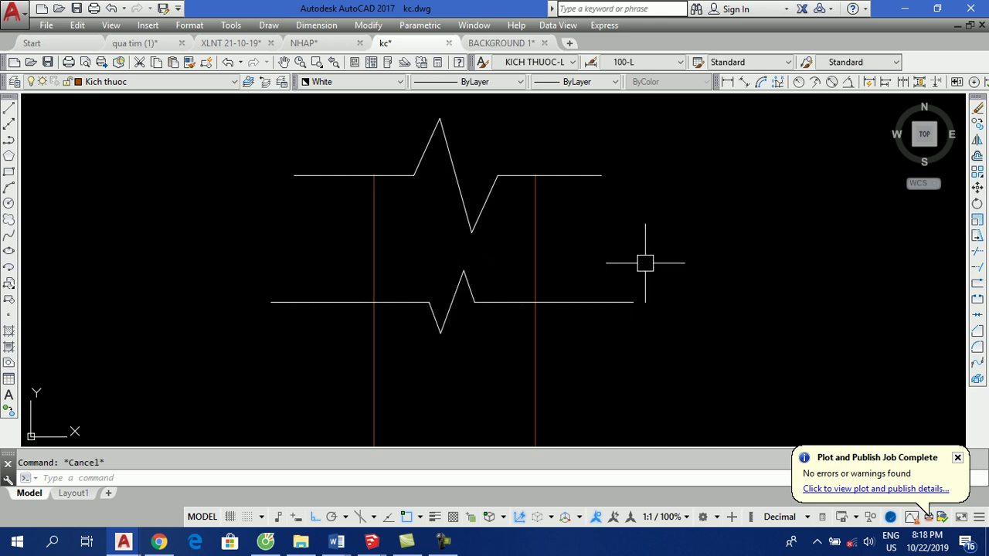
scroll(664, 274, down, 3)
scroll(525, 278, up, 3)
Pan to the stair section and inspect the existing break line at the slab end.
click(576, 292)
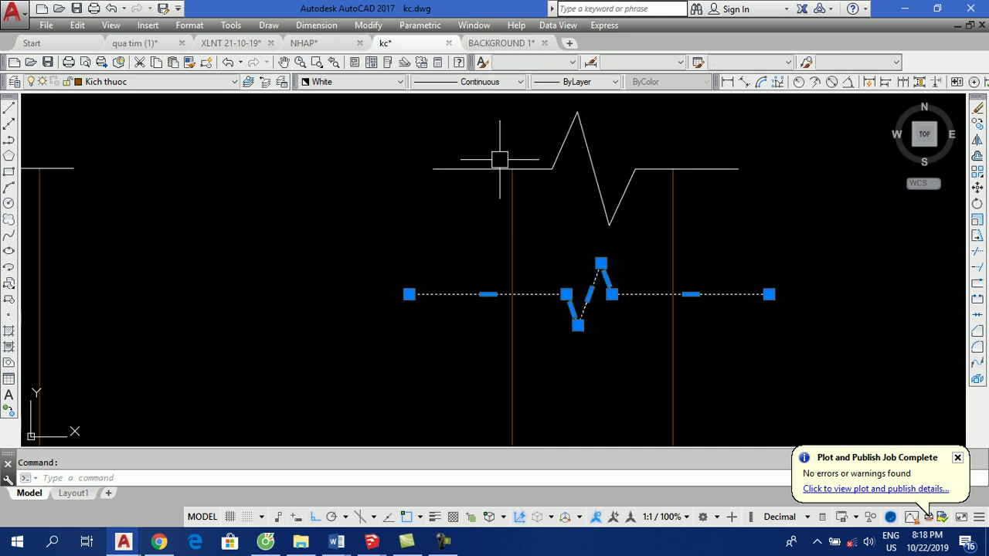
scroll(519, 162, down, 3)
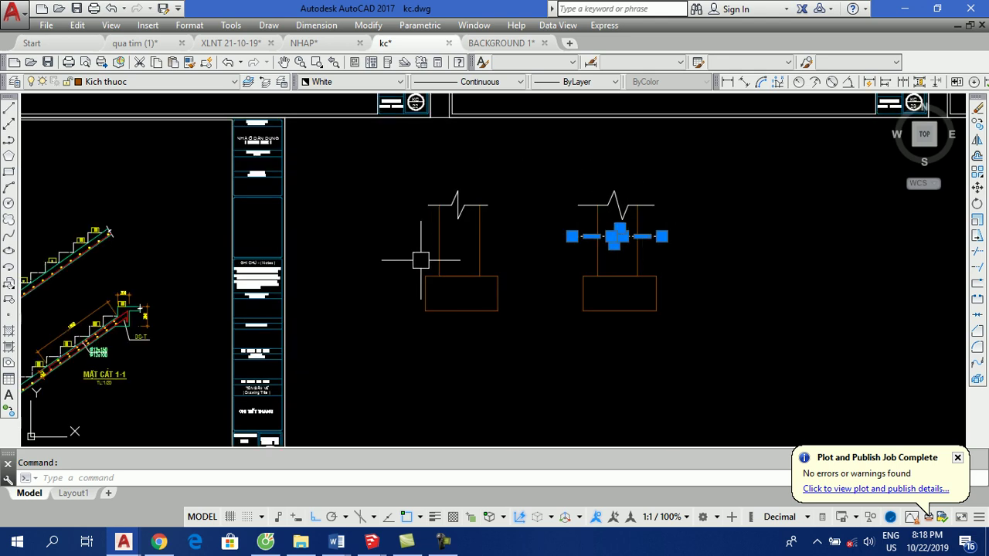
middle_drag(426, 260, 911, 255)
scroll(601, 221, up, 4)
scroll(642, 185, up, 4)
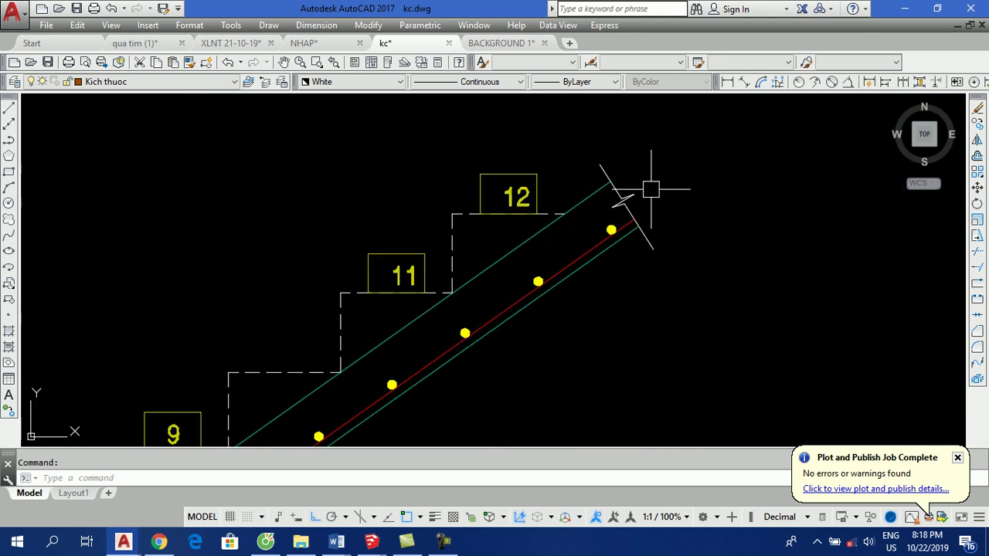
scroll(634, 206, up, 4)
scroll(622, 177, up, 2)
click(619, 228)
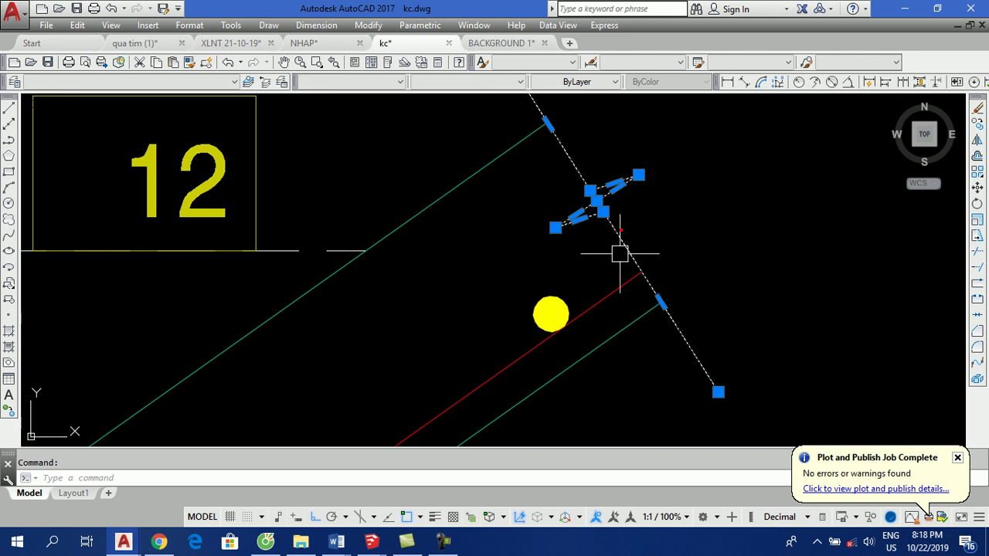
key(Escape)
scroll(495, 217, down, 4)
scroll(533, 219, up, 5)
scroll(407, 255, down, 2)
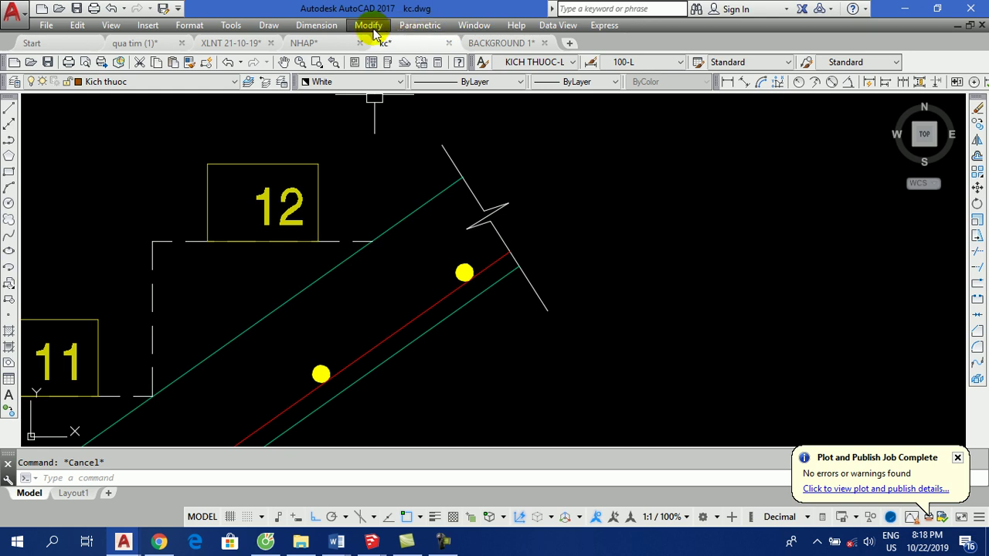
Draw an angled Break-line Symbol across the slab end, with ortho off via F8.
click(602, 25)
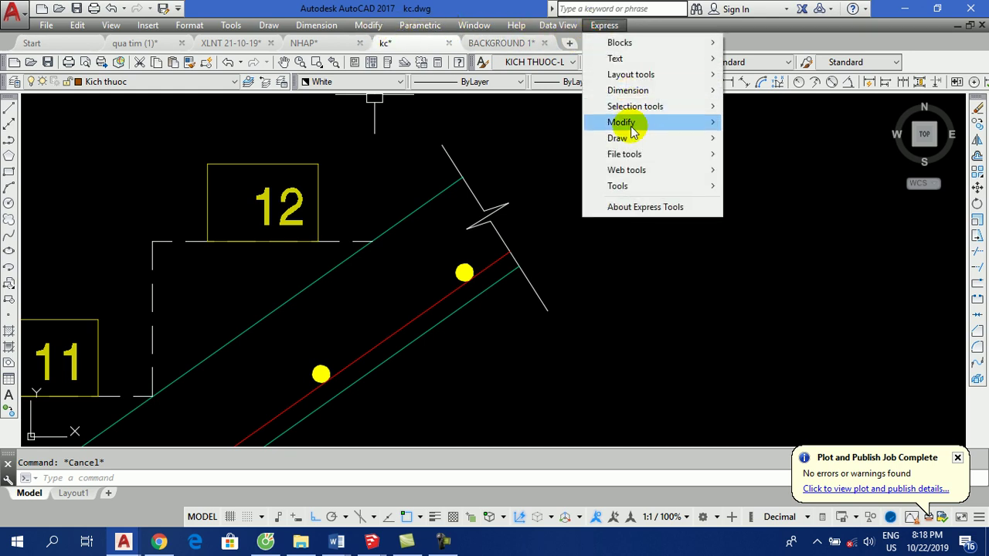
mouse_move(618, 137)
click(778, 138)
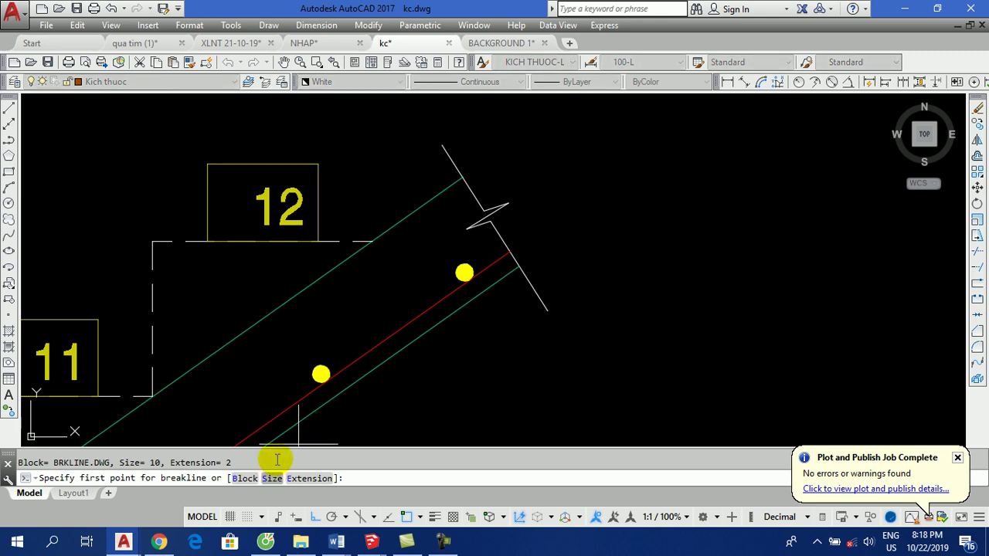
scroll(522, 249, down, 4)
scroll(459, 217, up, 4)
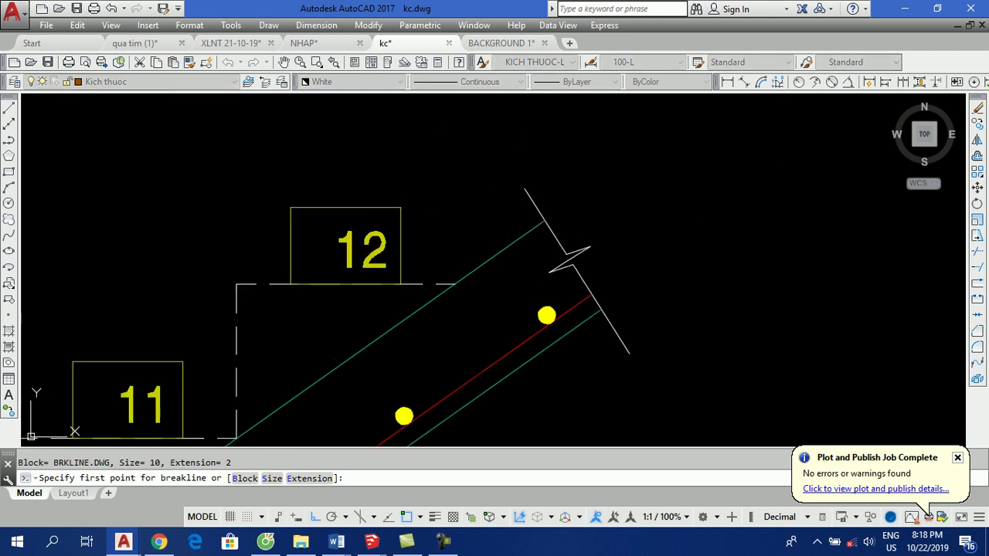
click(433, 186)
key(F8)
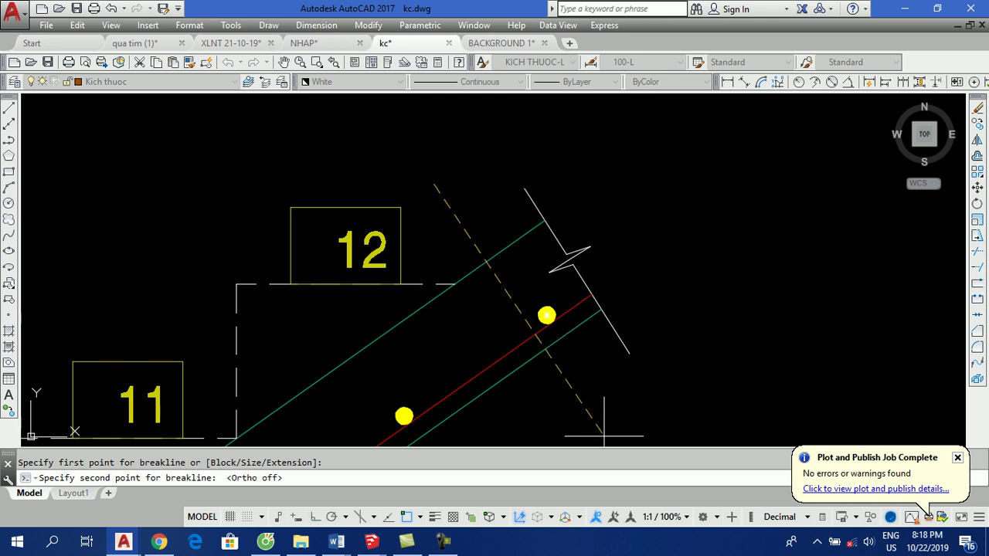
click(603, 436)
click(523, 309)
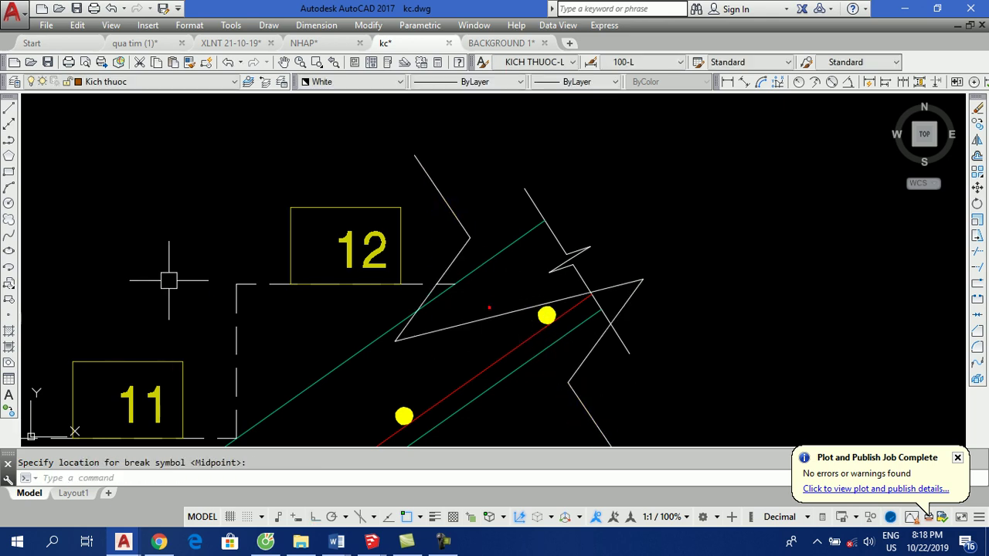
Erase the oversized new break line.
scroll(479, 202, down, 3)
click(483, 255)
text(e)
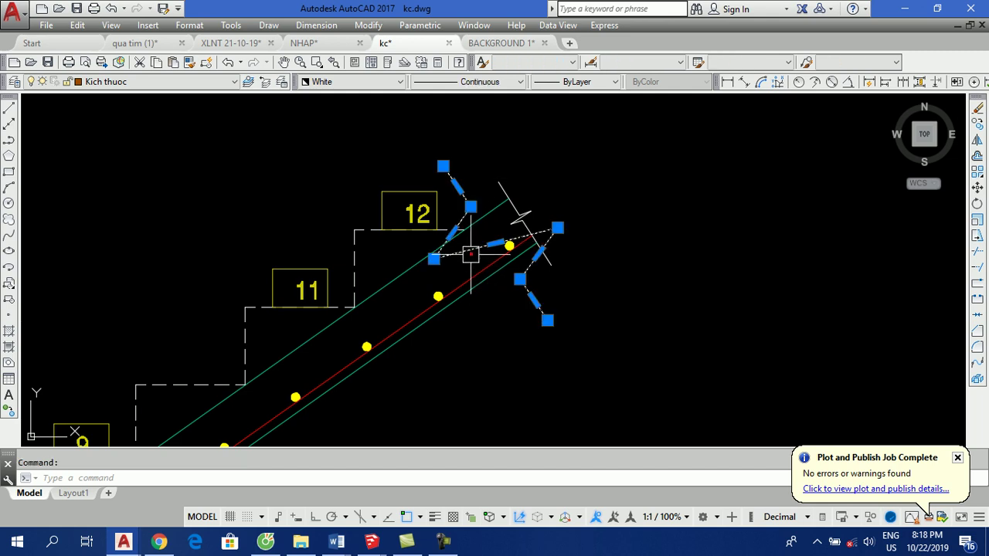
key(Return)
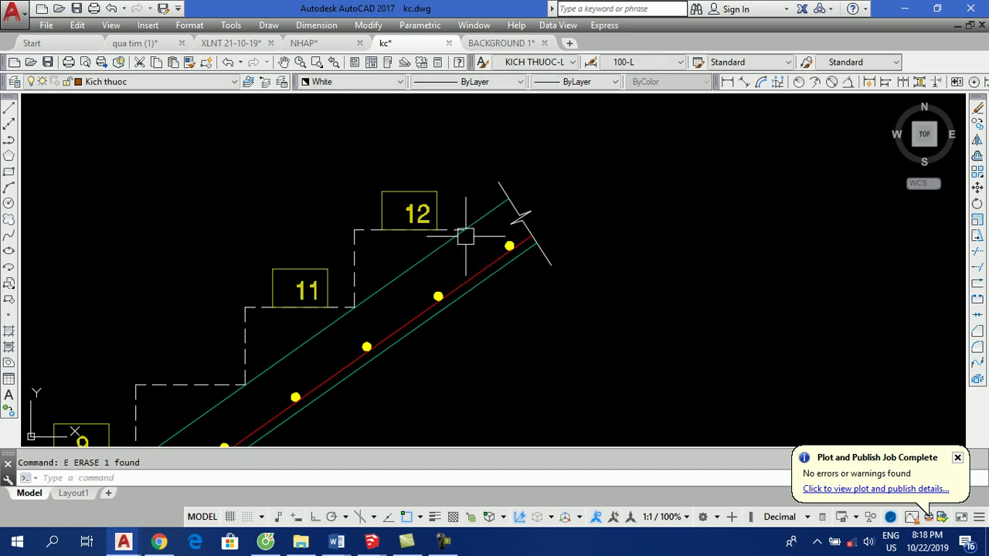
Draw a size-1 Break-line Symbol diagonally across the stair slab end.
click(603, 25)
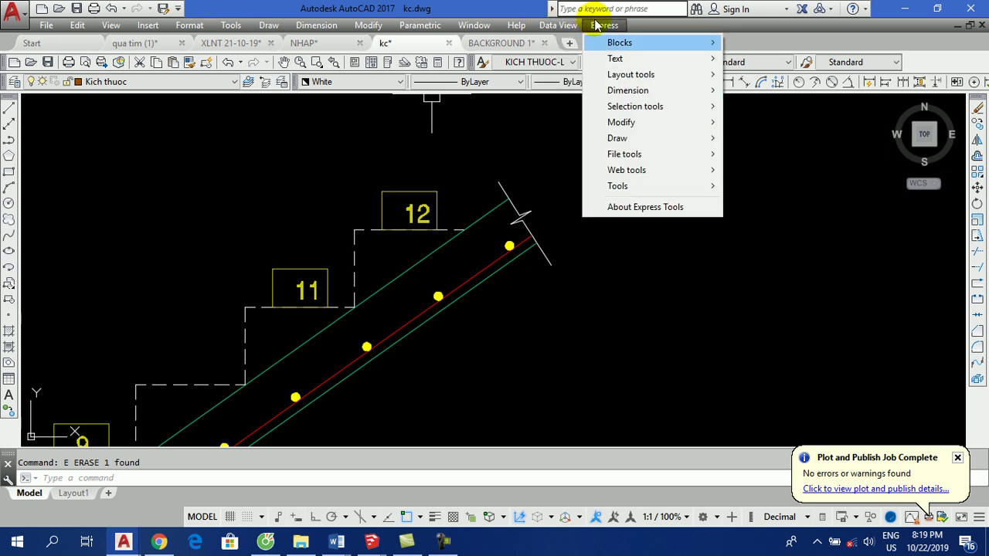
mouse_move(618, 137)
click(758, 138)
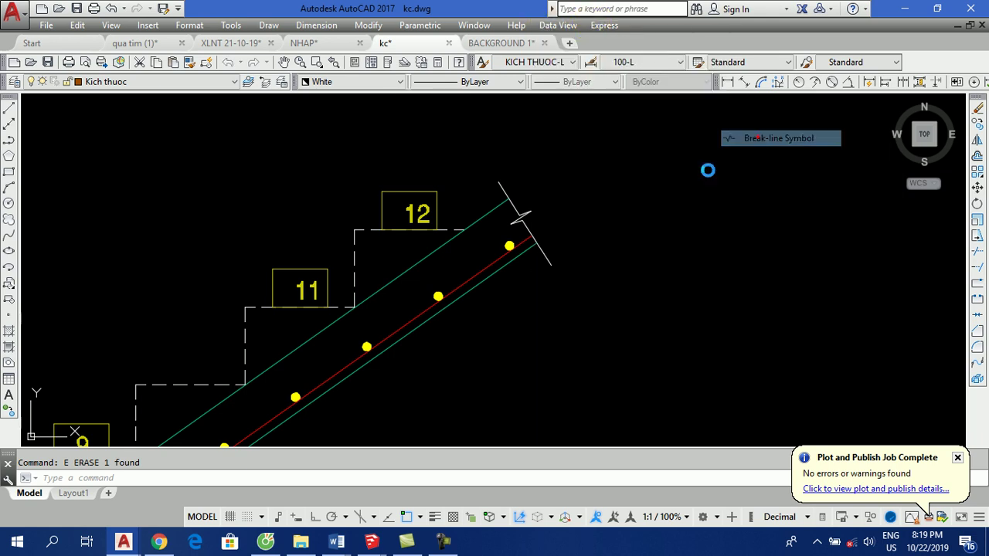
click(278, 478)
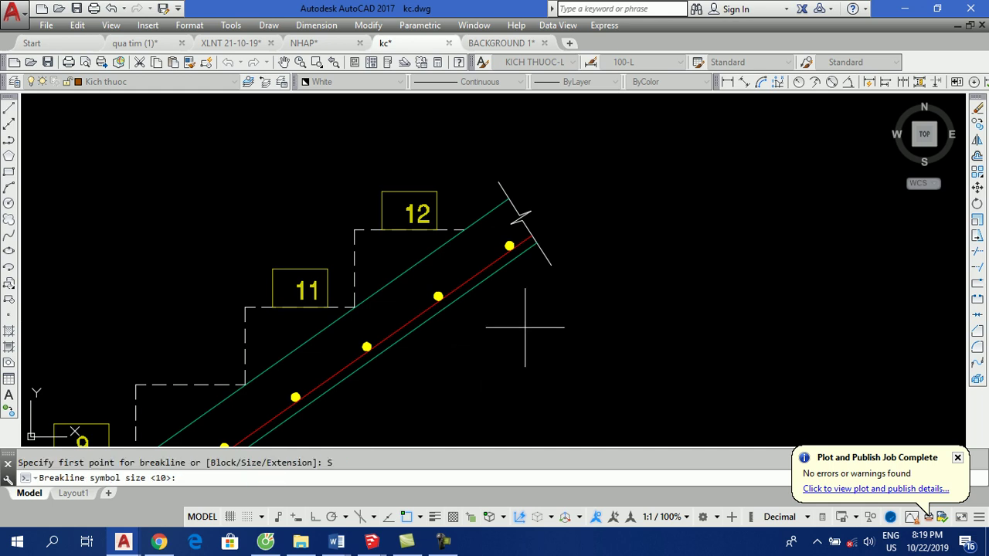
text(1)
key(Return)
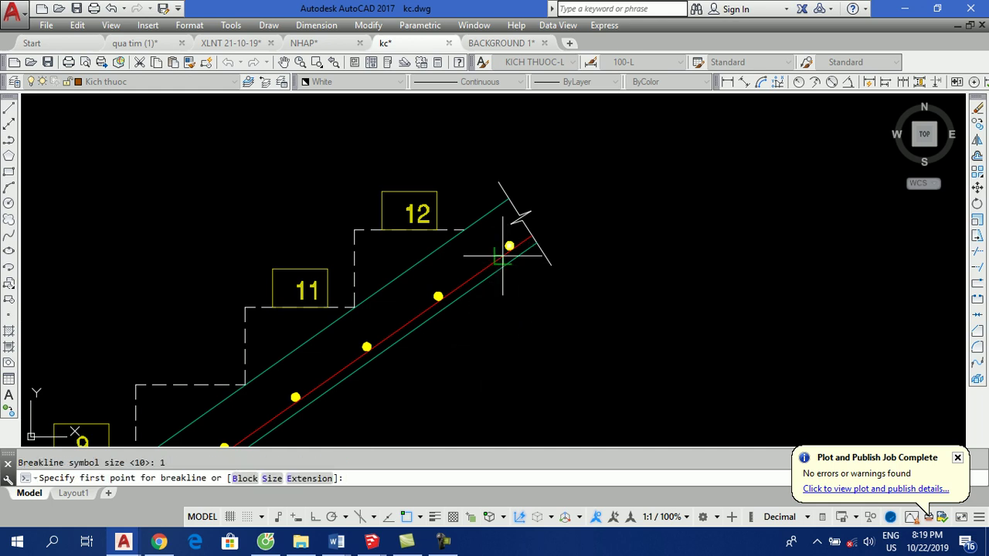
scroll(468, 193, up, 3)
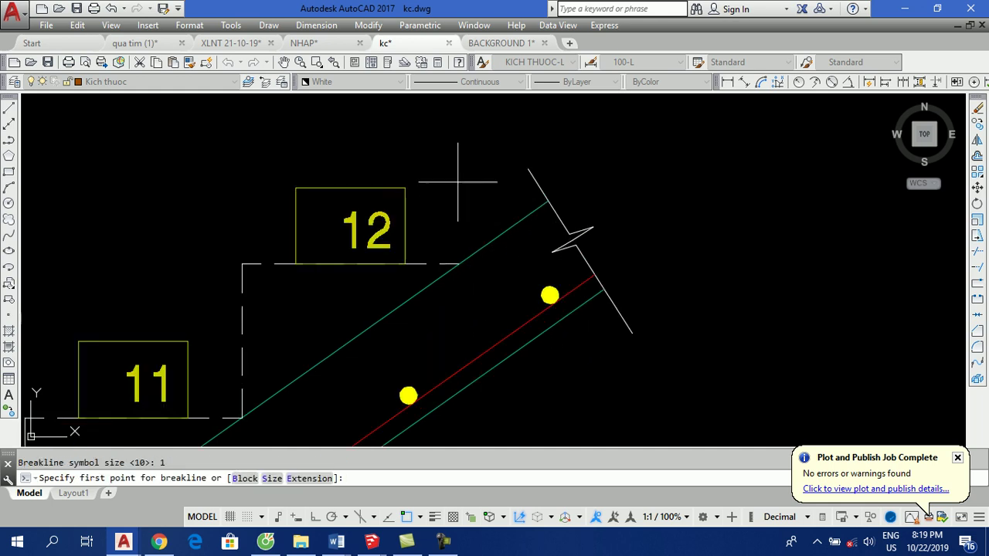
click(431, 146)
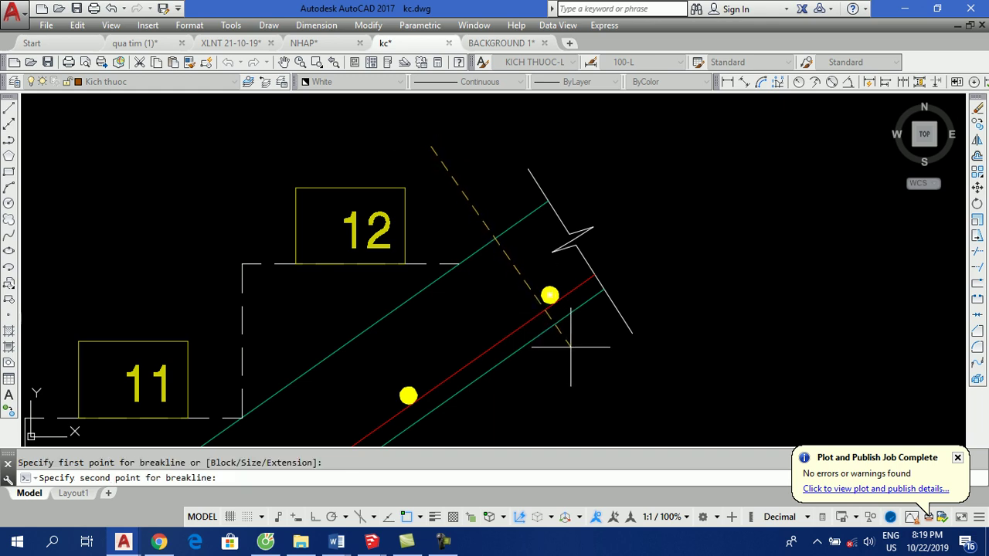
scroll(585, 357, down, 3)
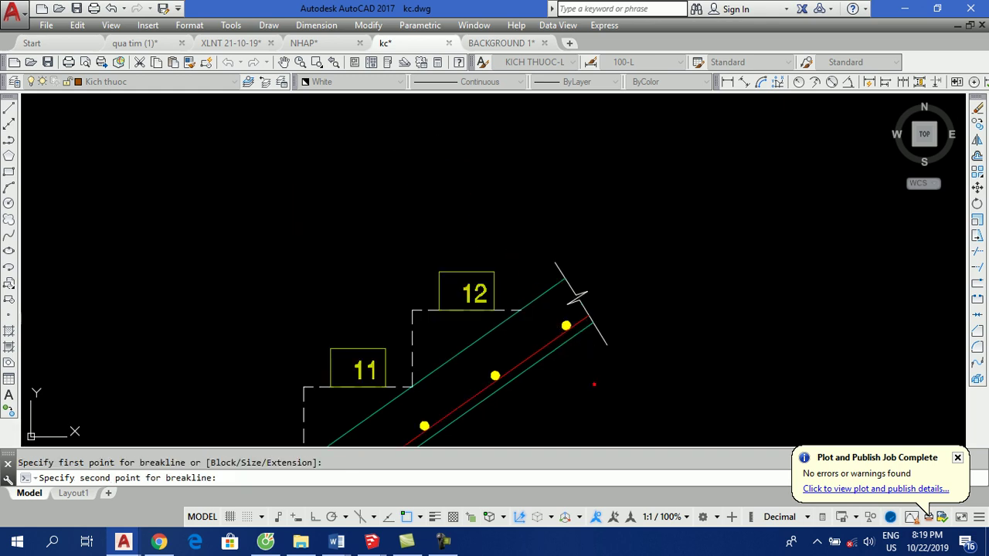
click(595, 382)
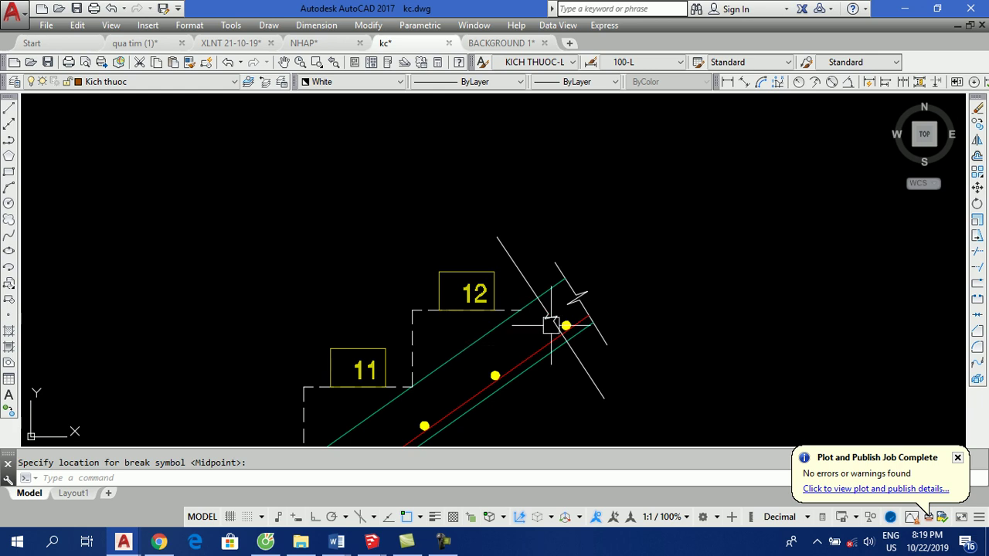
scroll(550, 325, up, 6)
scroll(491, 292, down, 4)
Trim the slab line ends and the last yellow dot beyond the new break line.
text(R)
key(Return)
key(Return)
scroll(534, 314, up, 3)
click(528, 310)
click(578, 363)
click(539, 309)
Erase the old outer break line and the leftover half dot.
key(Return)
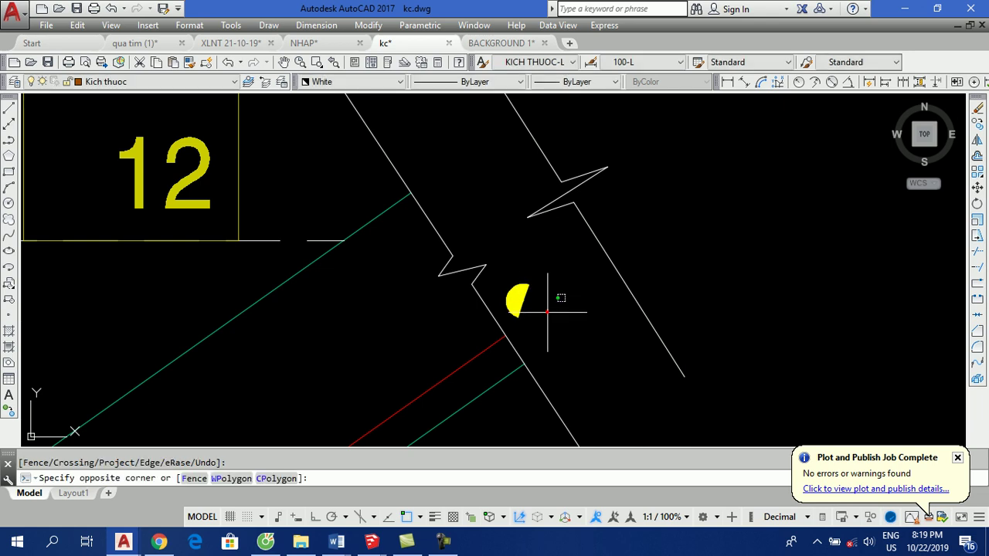
click(547, 309)
click(494, 278)
click(607, 257)
text(e)
key(Return)
click(616, 259)
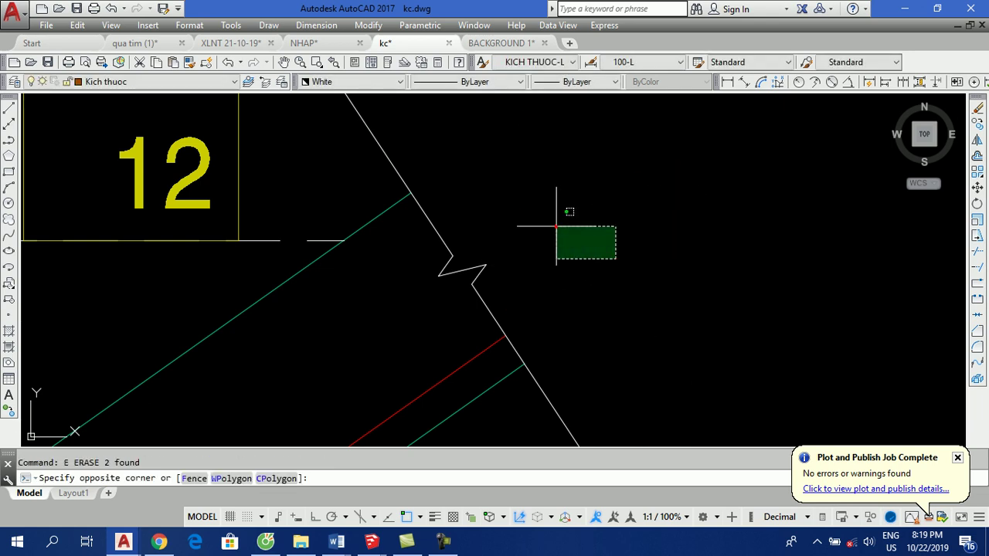
click(562, 228)
scroll(464, 234, down, 4)
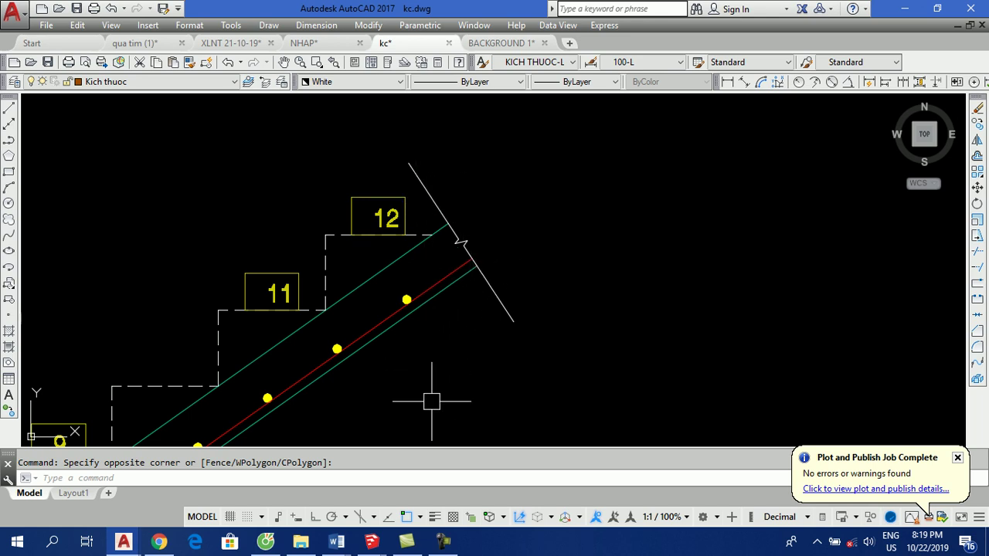
Switch to the BACKGROUND 1 drawing and dismiss the Plot and Publish Job Complete notice.
click(503, 44)
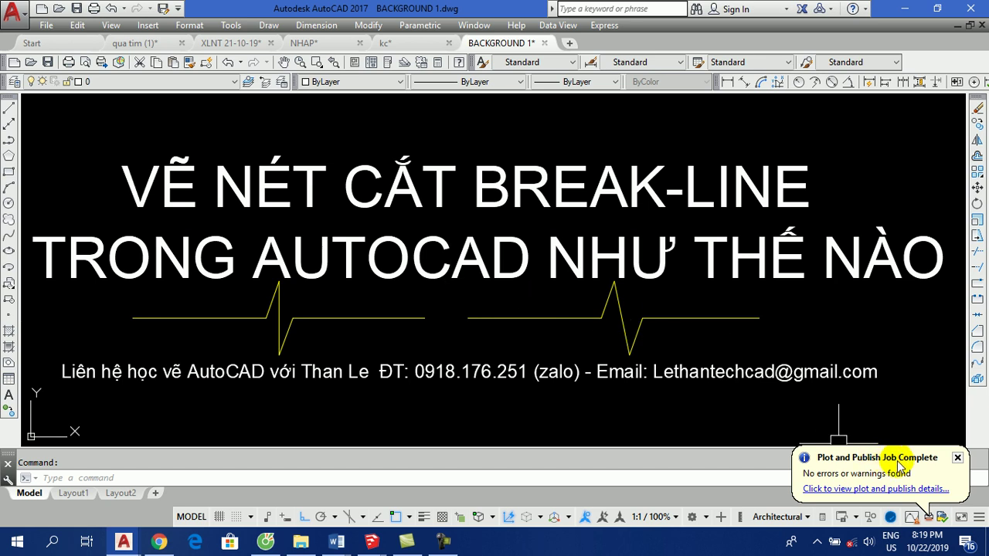
click(958, 459)
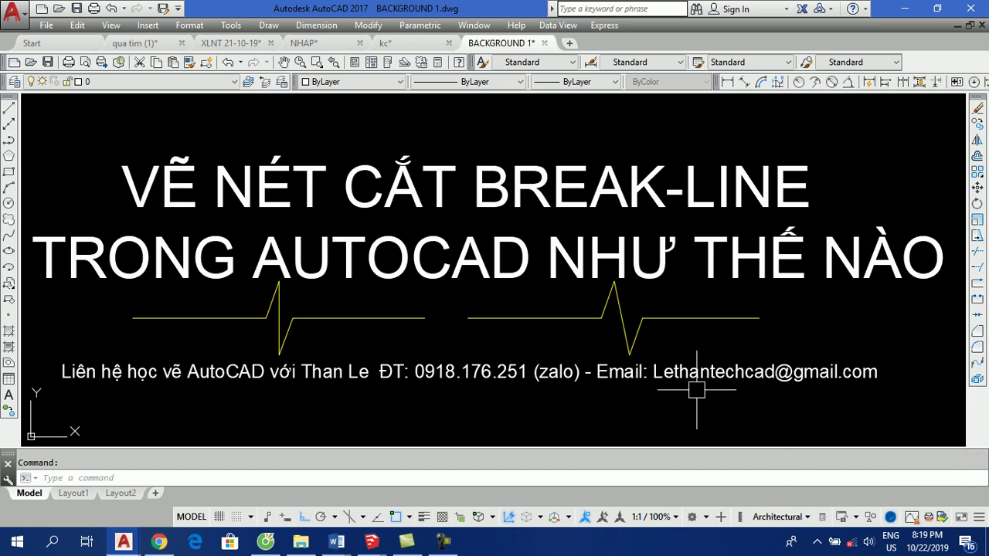
click(445, 541)
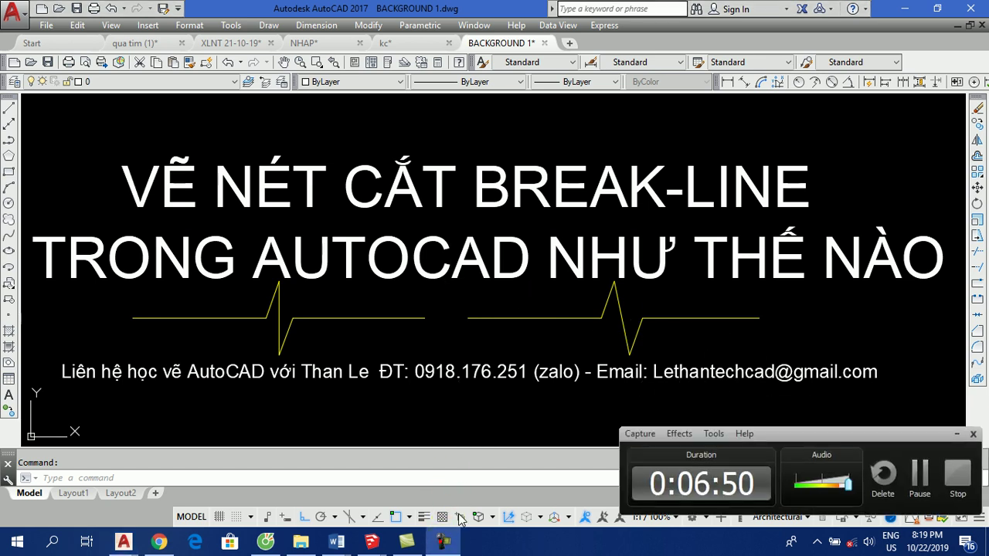